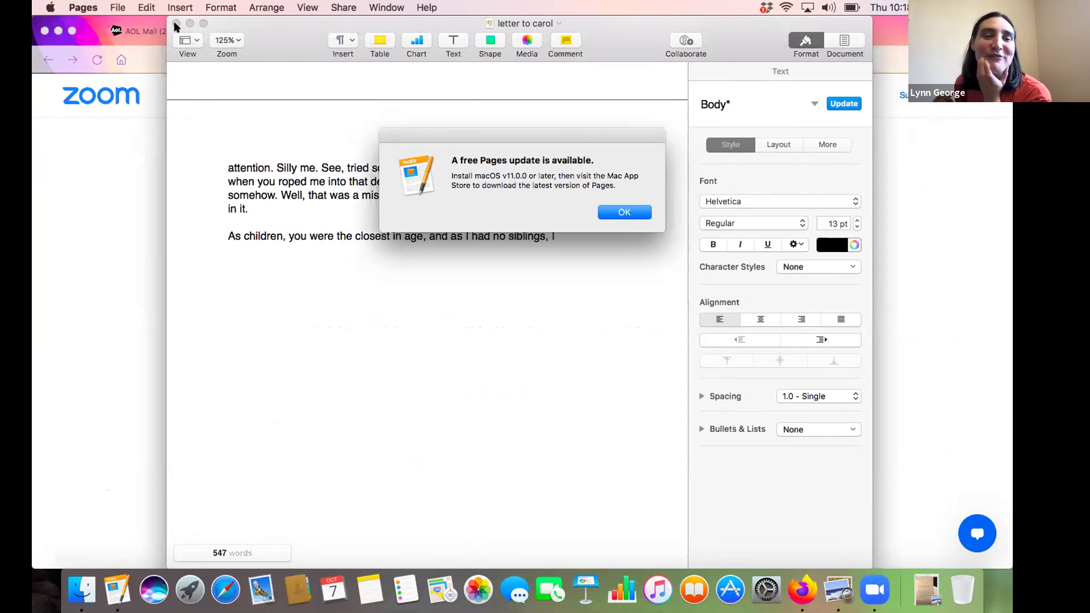
Dismiss the update alert, close the letter, and start typing in a new Blank-template document
click(613, 213)
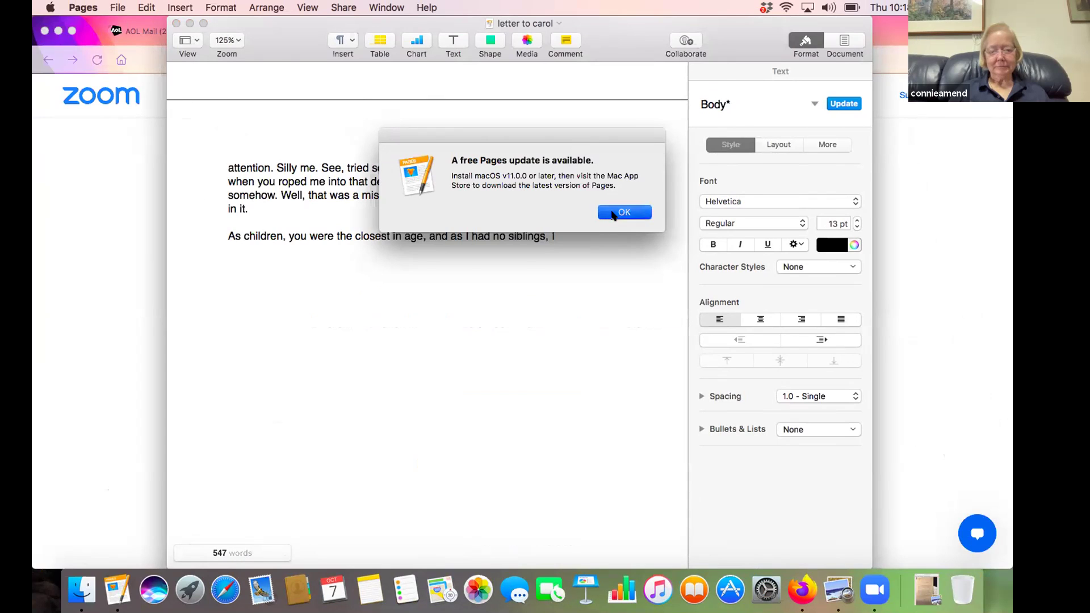
click(175, 24)
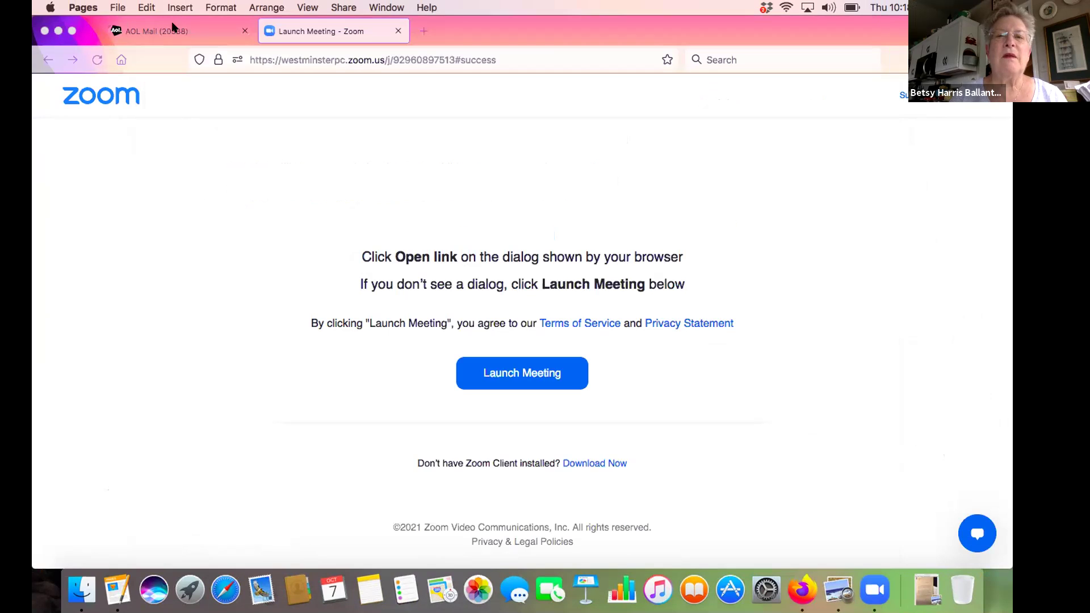
click(117, 7)
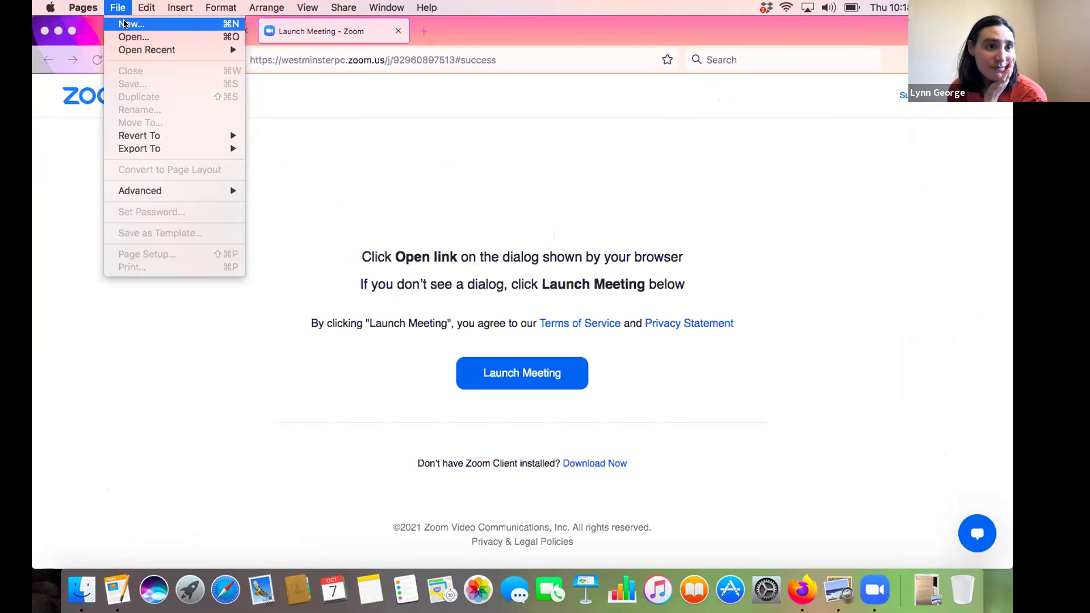
click(125, 23)
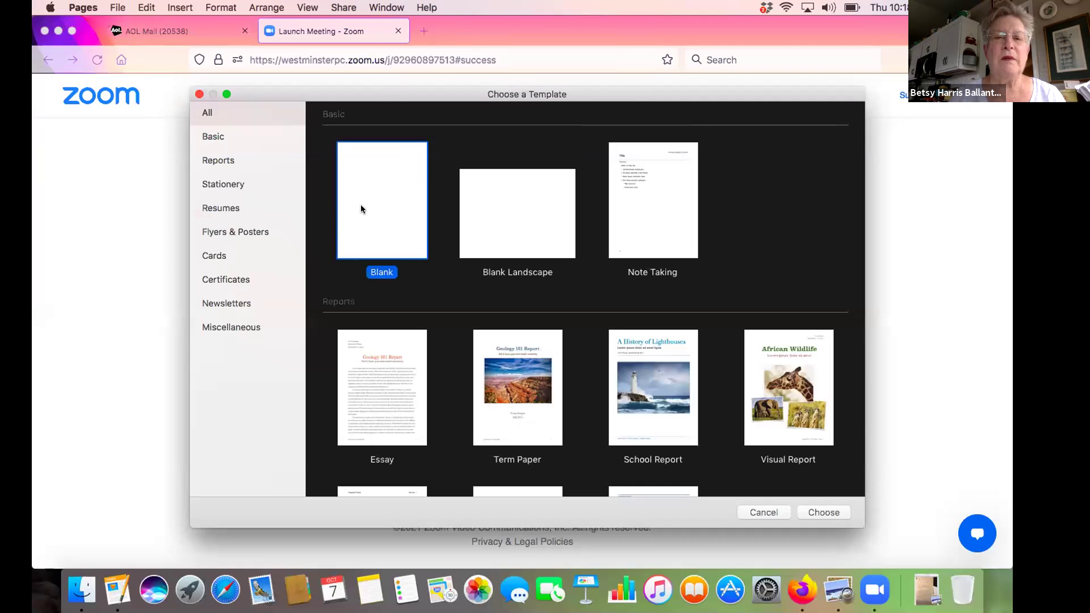
double_click(366, 220)
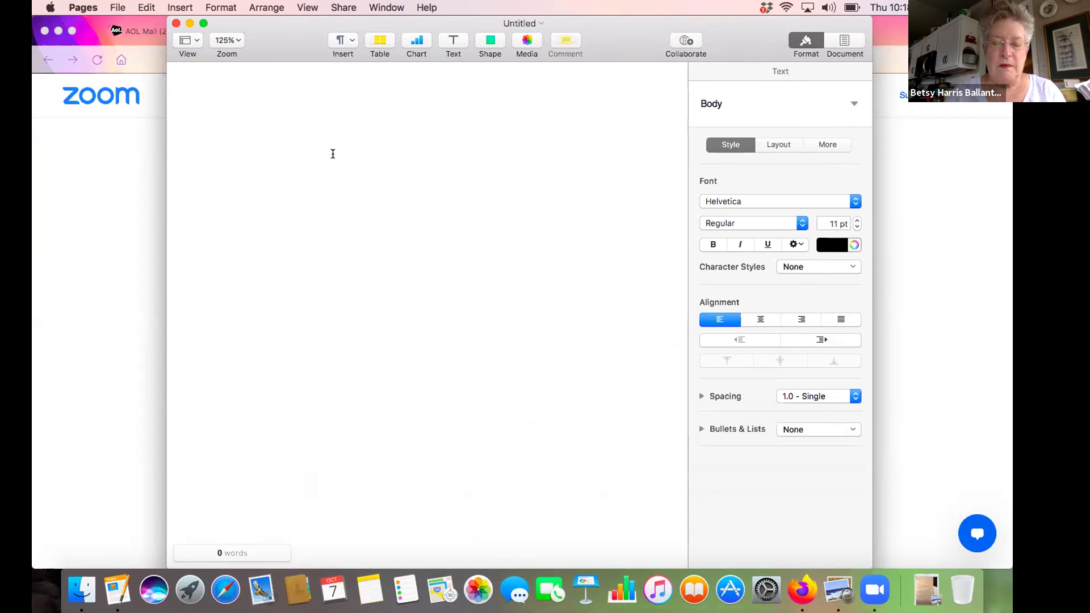
text(Now Is th)
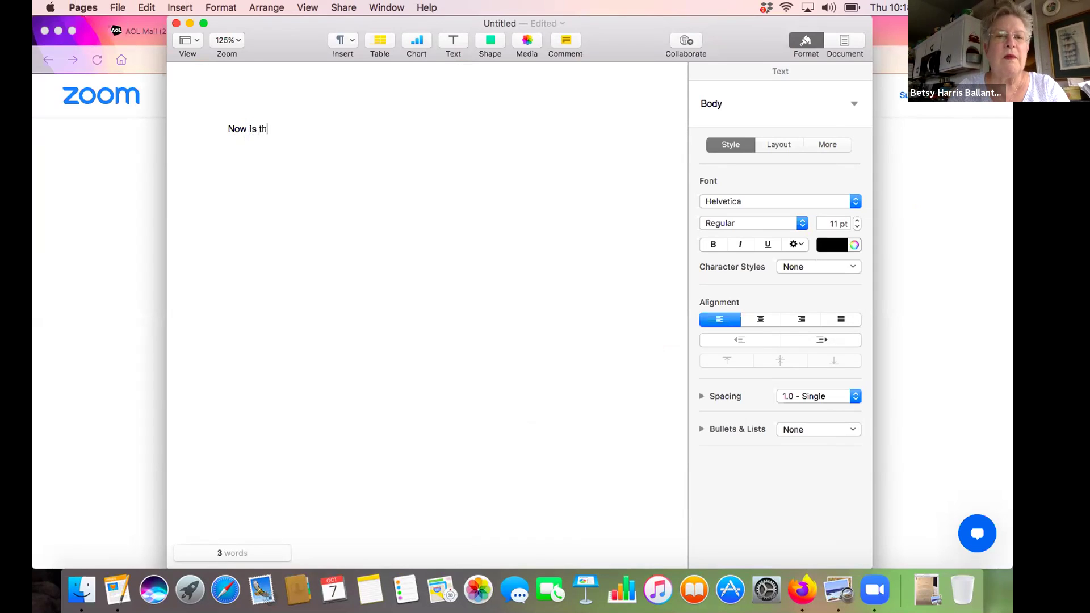
text(e tim)
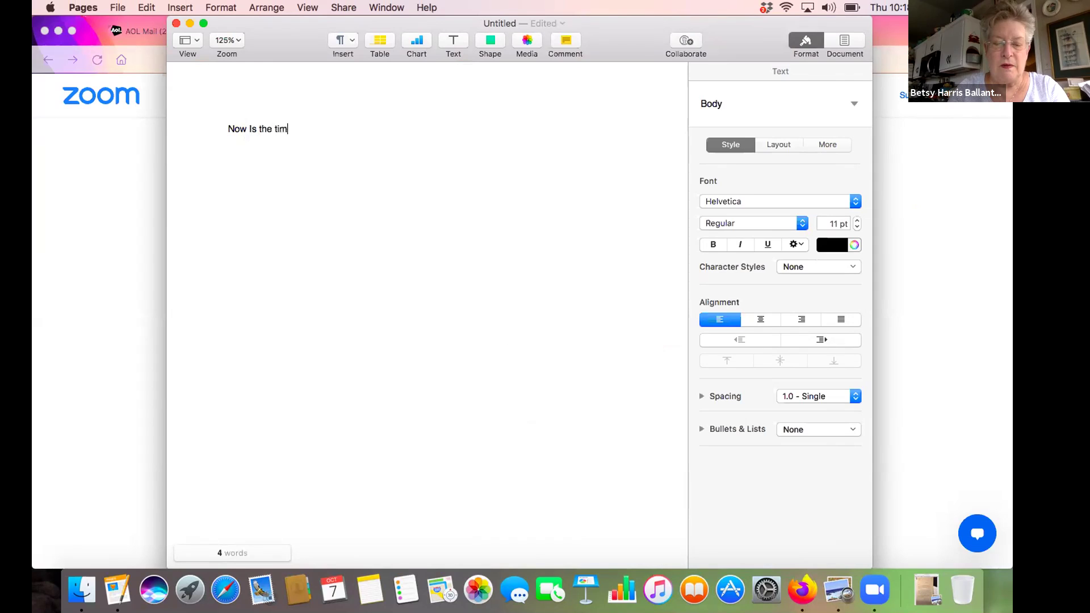
text(e for all)
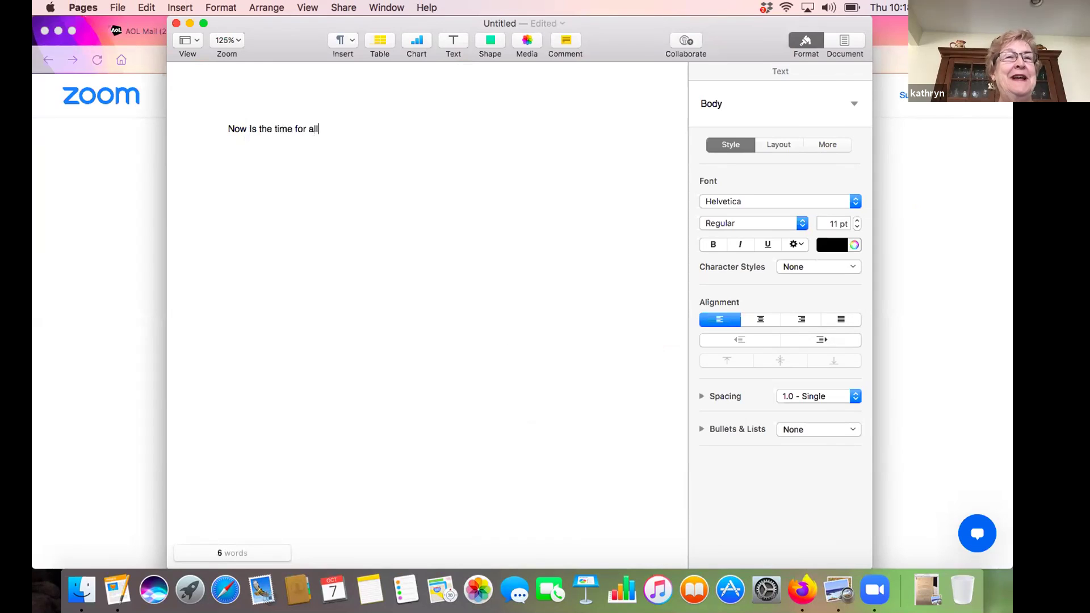
text( good men to )
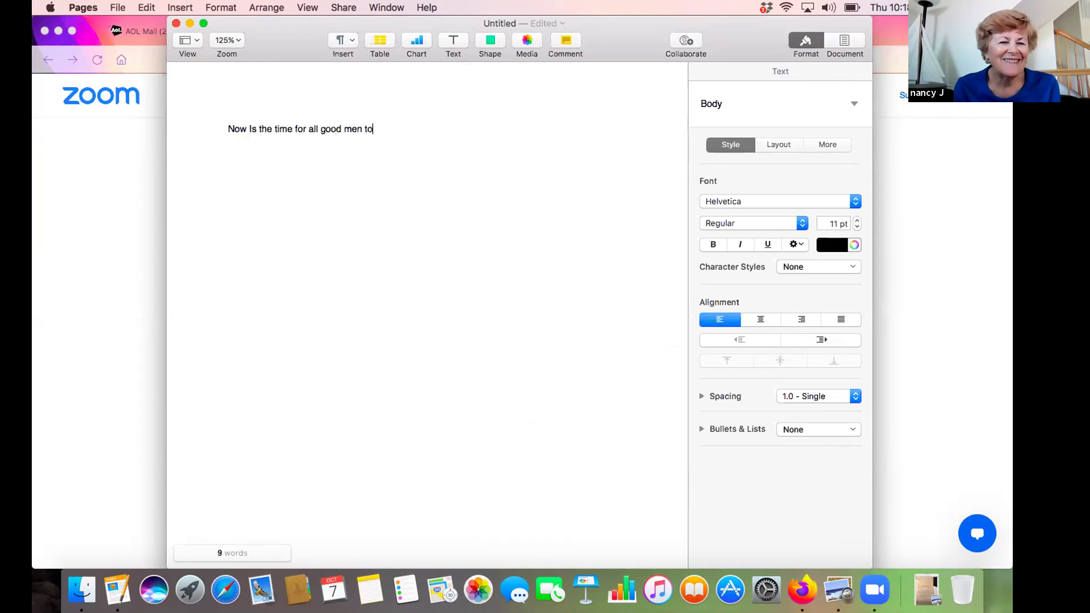
text(come t)
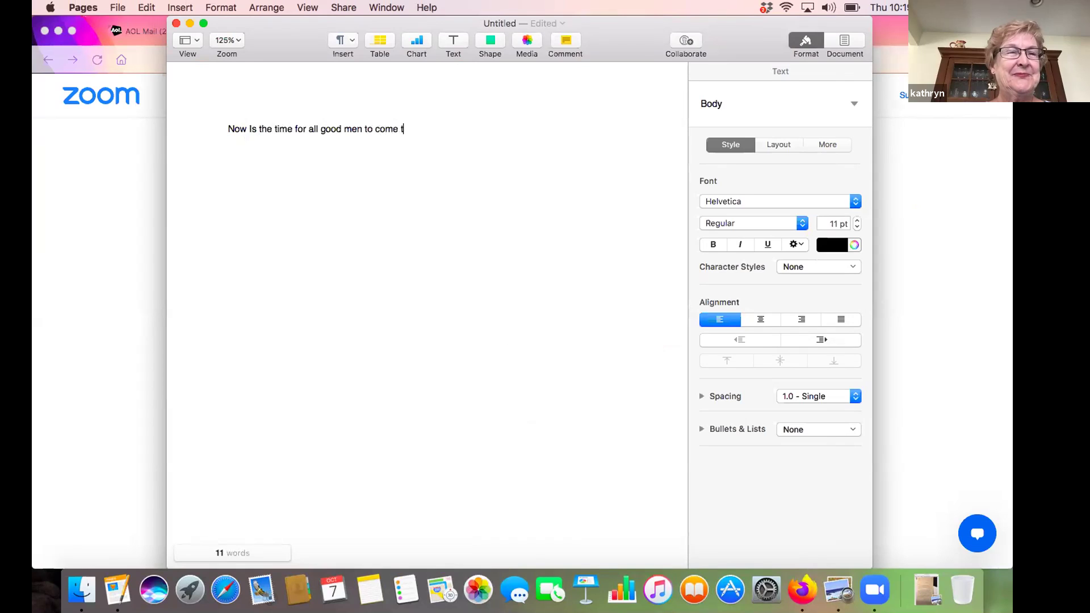
Fix the typo and finish the sentence with 'come to the aid of their country', ending with Return
text(o the ai)
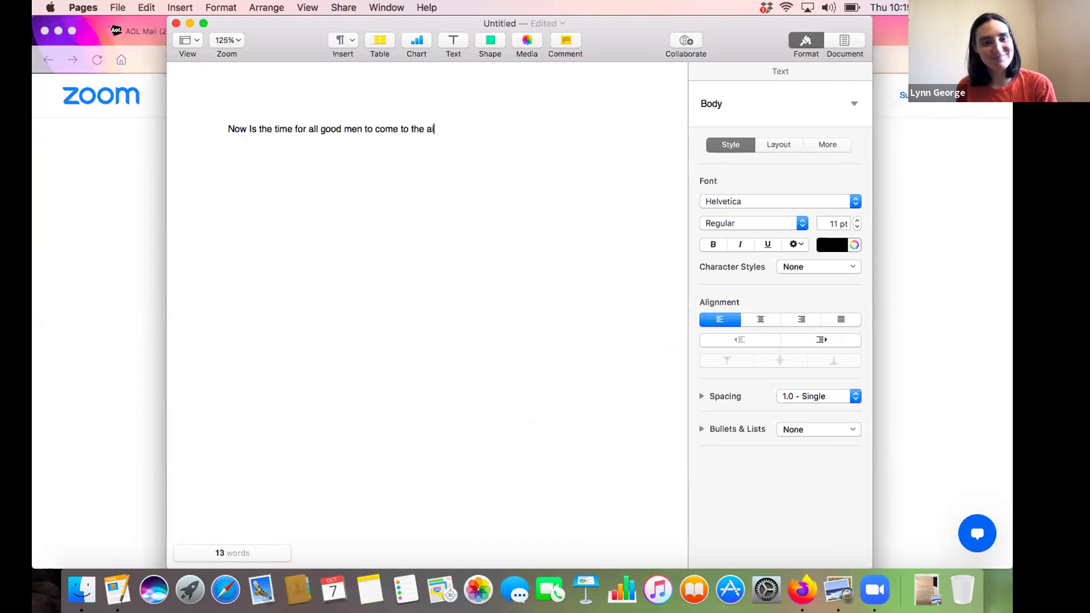
text(d of)
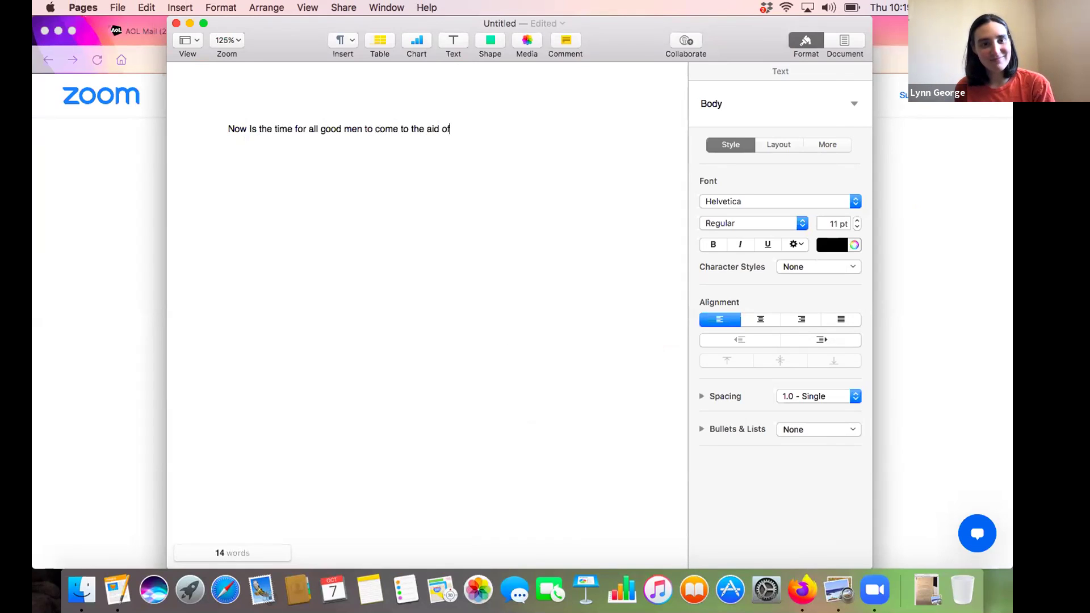
text( their country)
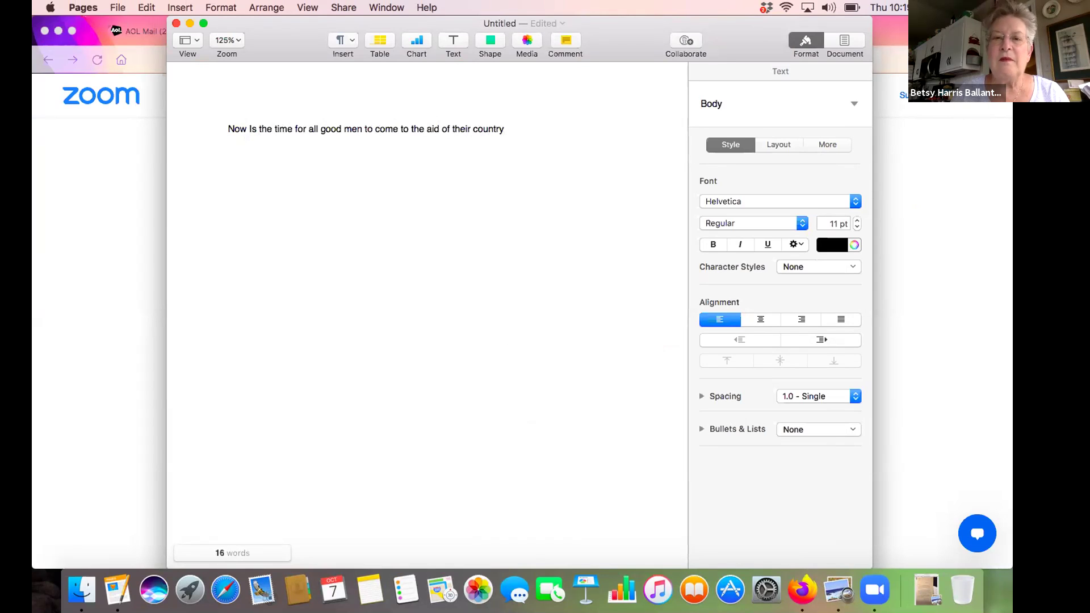
key(Return)
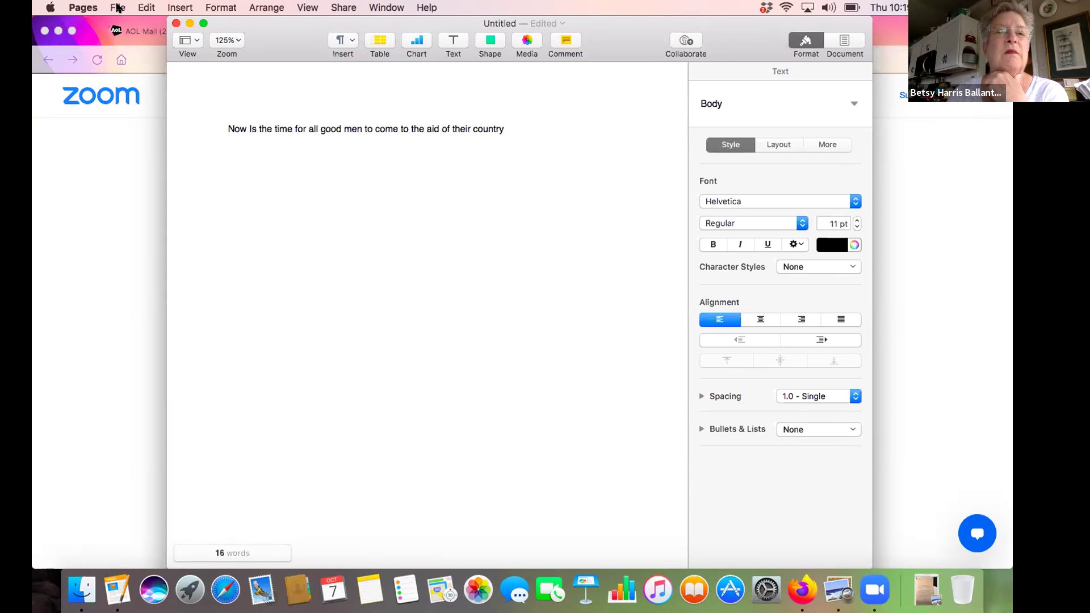
click(118, 8)
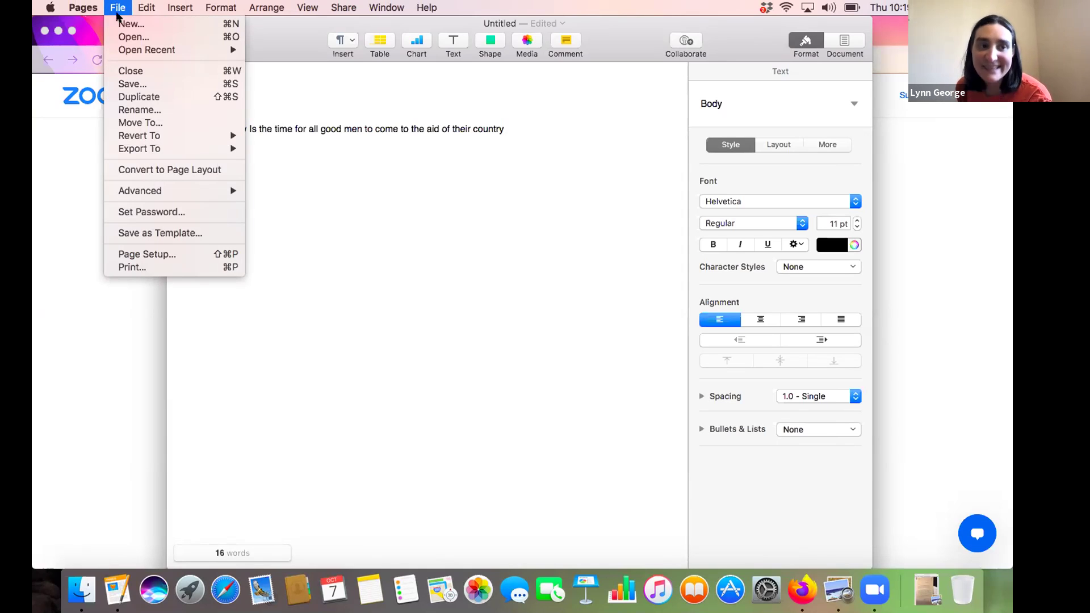
Export the document as a Word file named 'now' to the Desktop
mouse_move(127, 150)
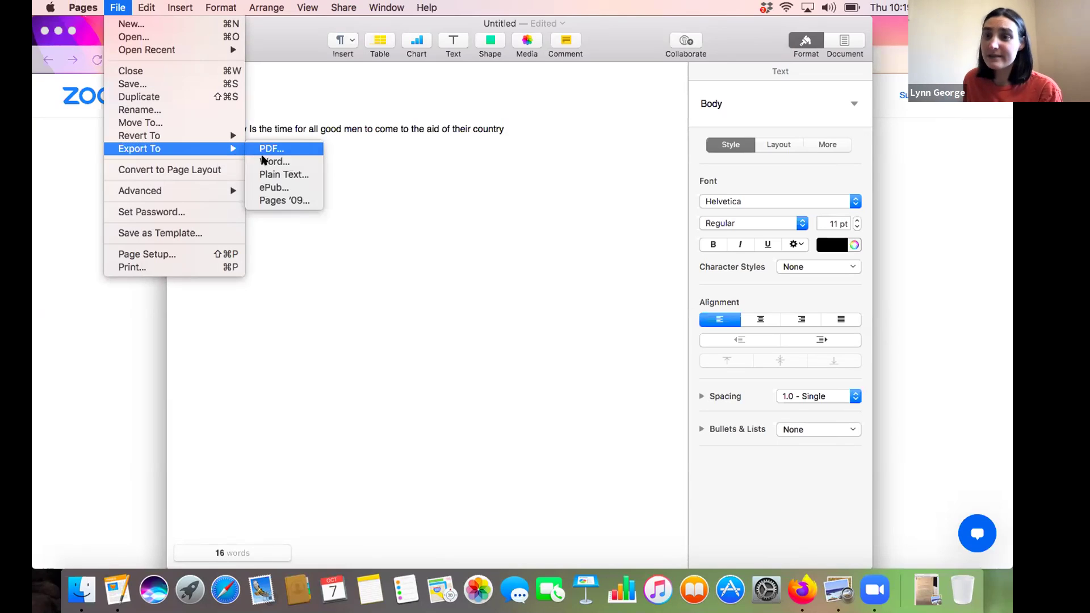
click(263, 161)
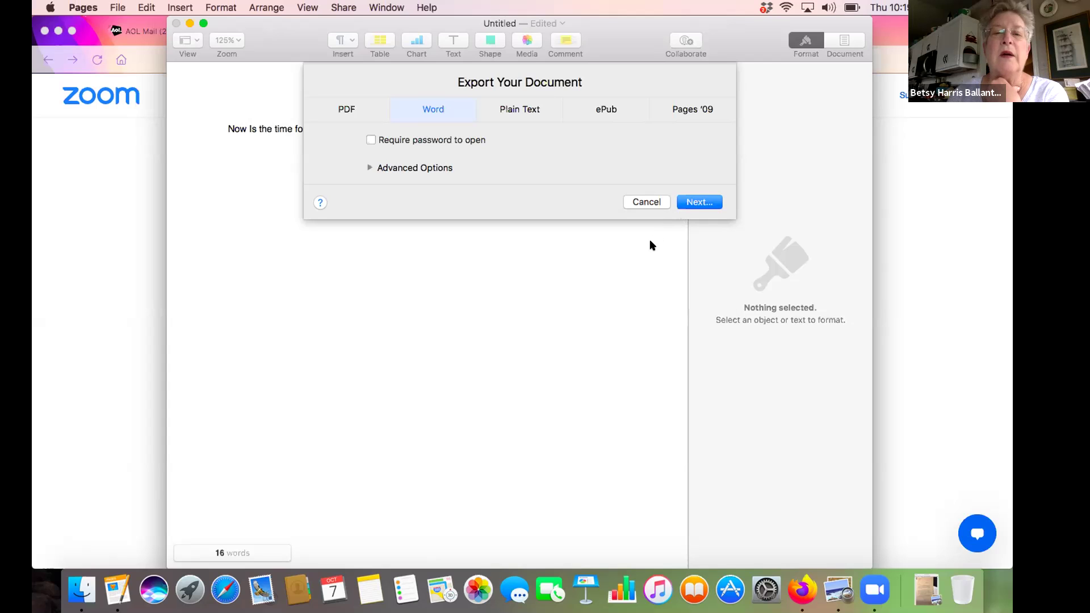
click(699, 202)
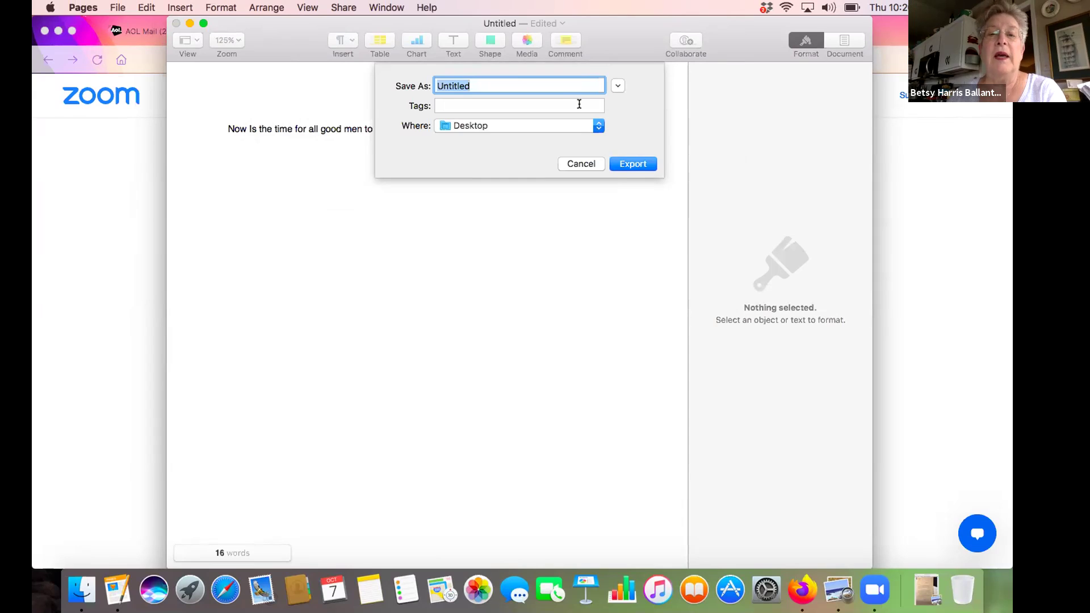
click(517, 83)
key(BackSpace)
key(BackSpace)
key(BackSpace)
key(BackSpace)
key(BackSpace)
key(BackSpace)
key(BackSpace)
key(BackSpace)
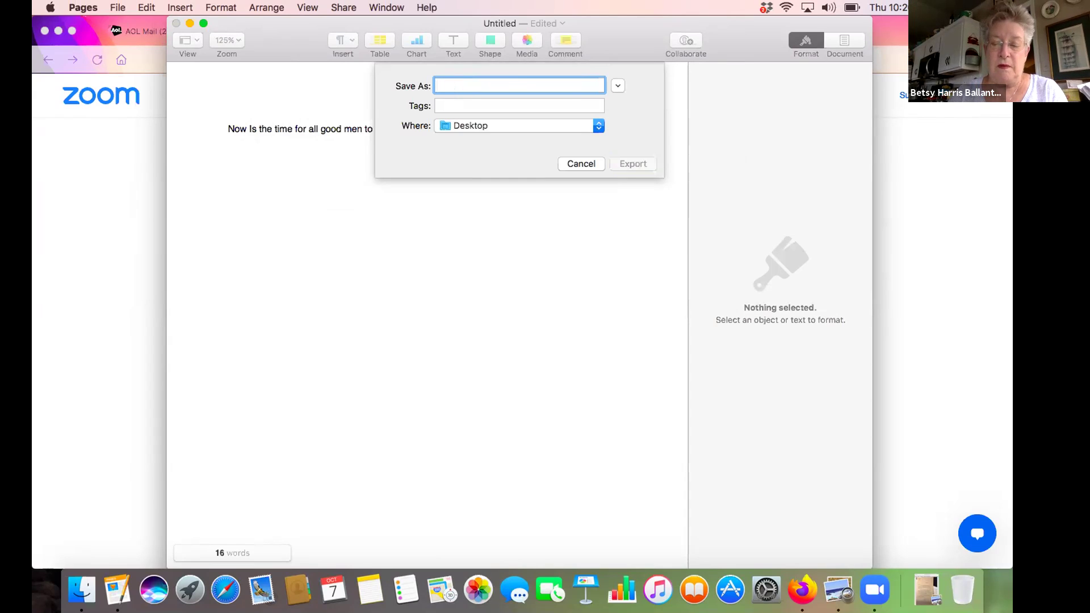
text(now)
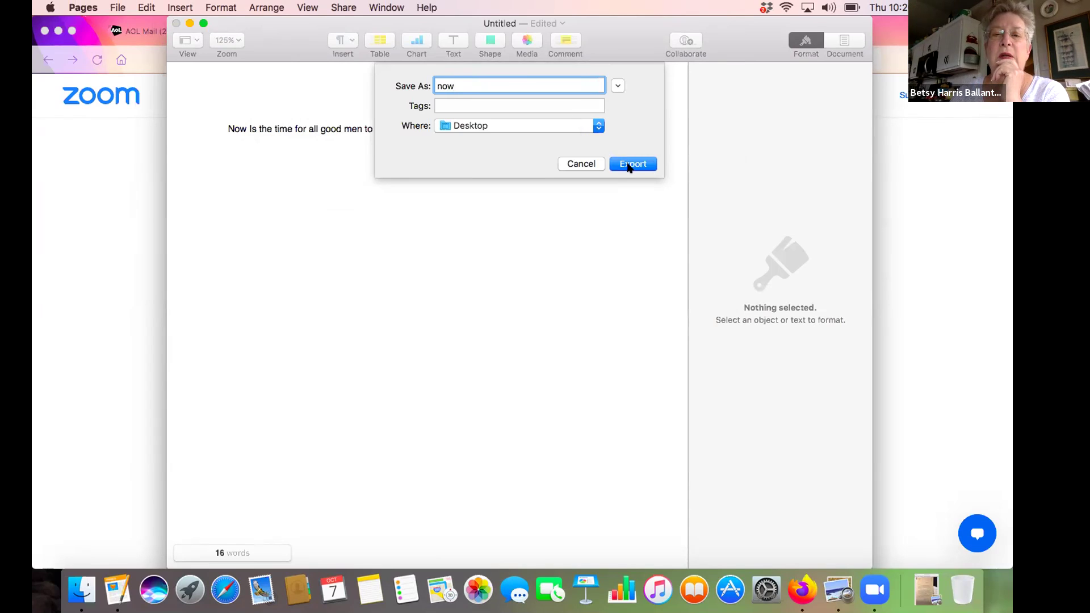
click(630, 164)
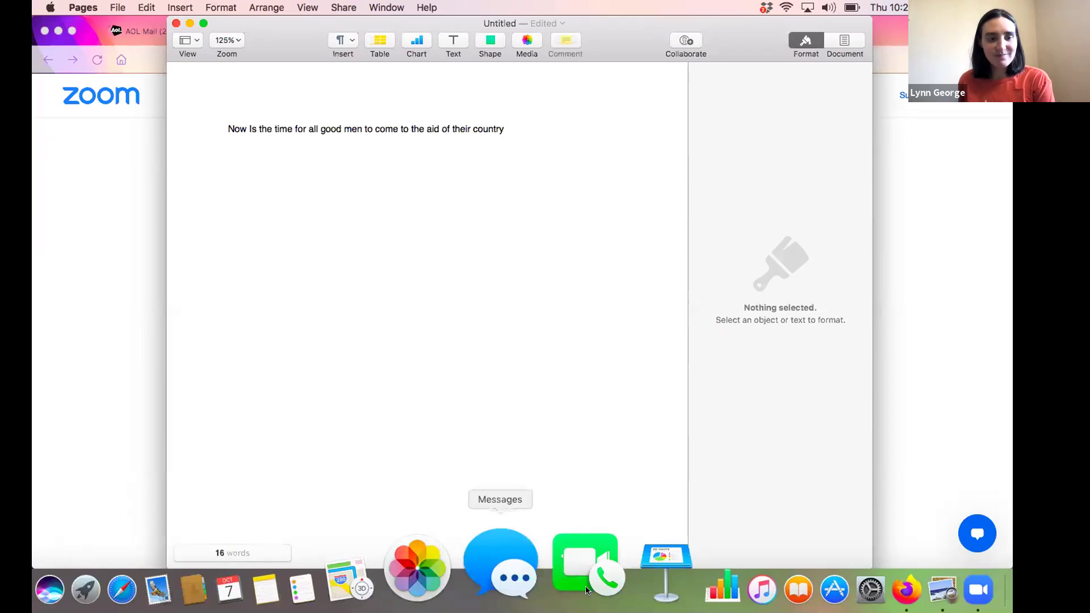
After the Word file is created, switch from Pages to Firefox
click(800, 574)
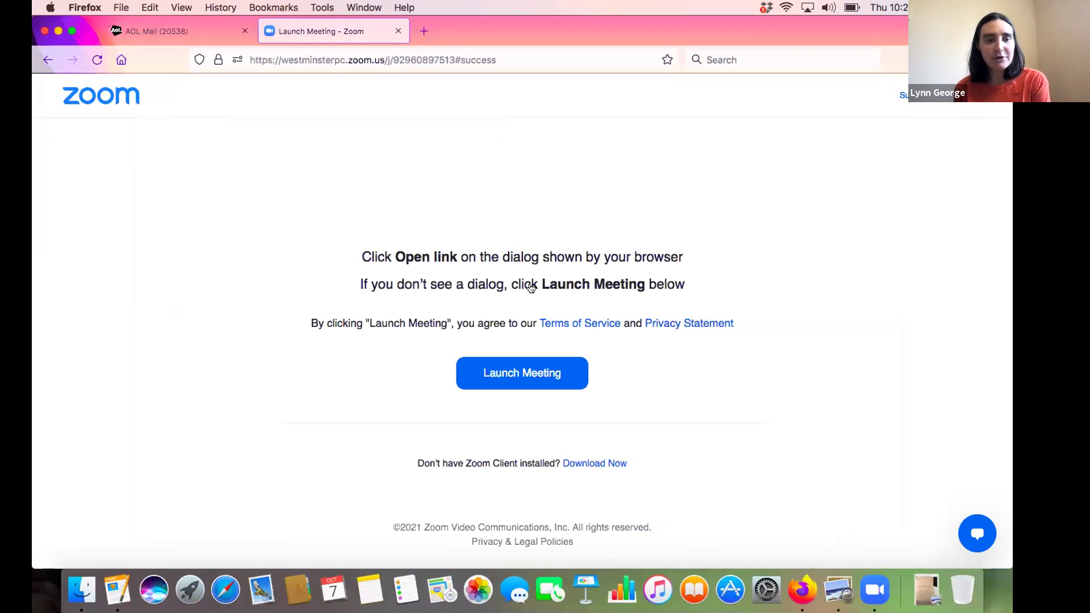
Open a new Firefox window showing the Google home page
click(117, 7)
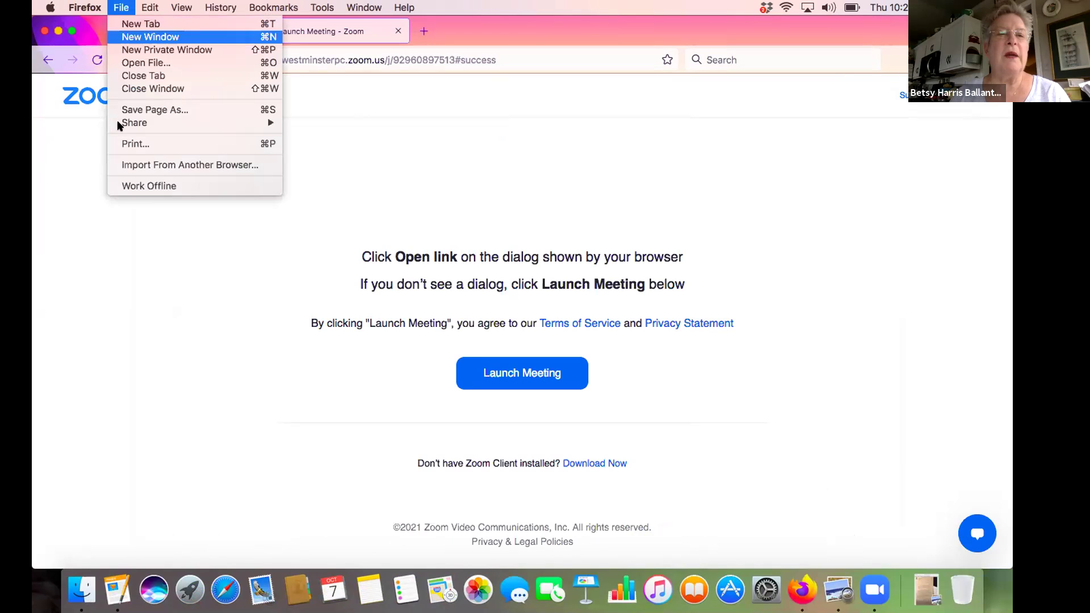
mouse_move(119, 125)
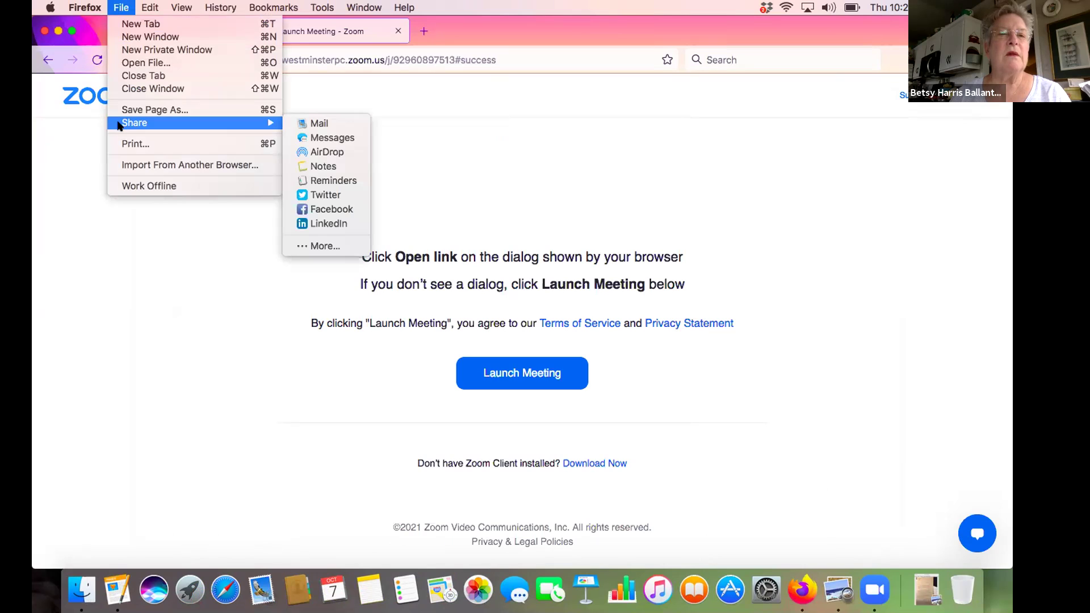
click(139, 36)
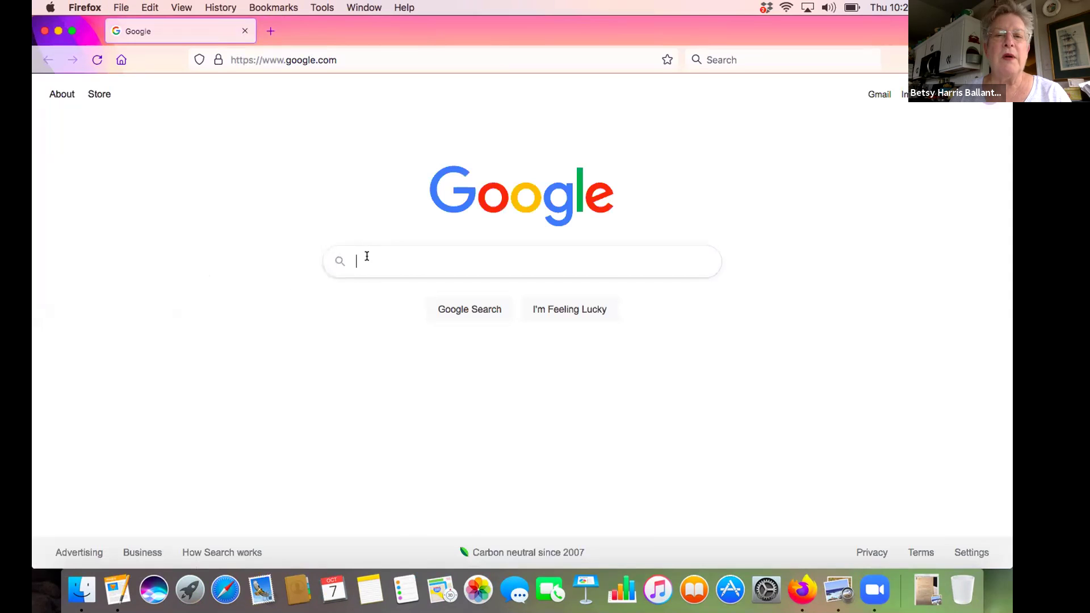
Search Google for 'aol mail', open the AOL Mail site, and start composing a new email
text(a)
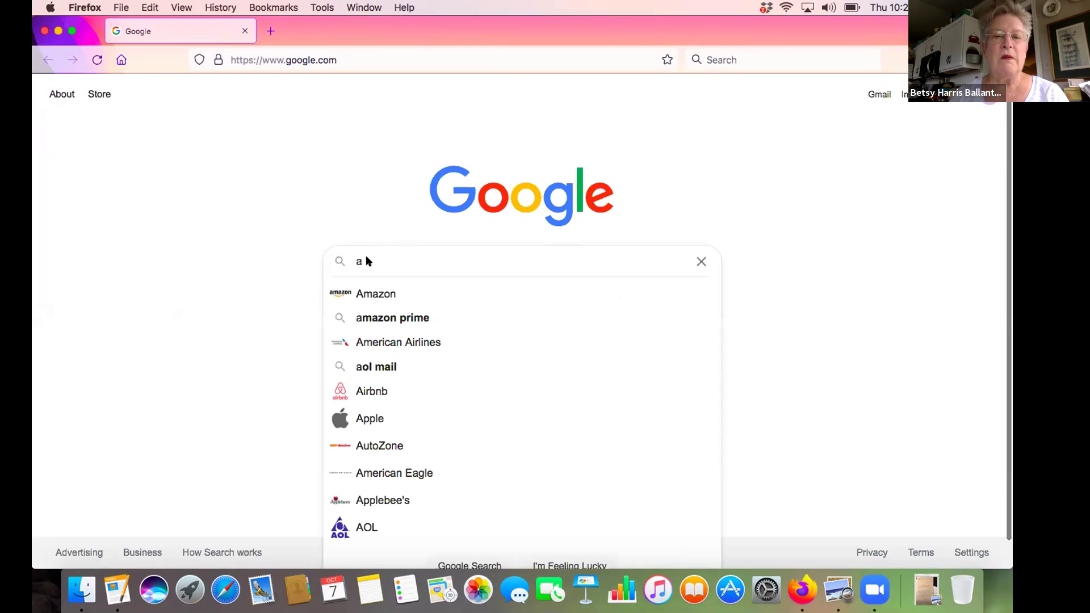
click(373, 366)
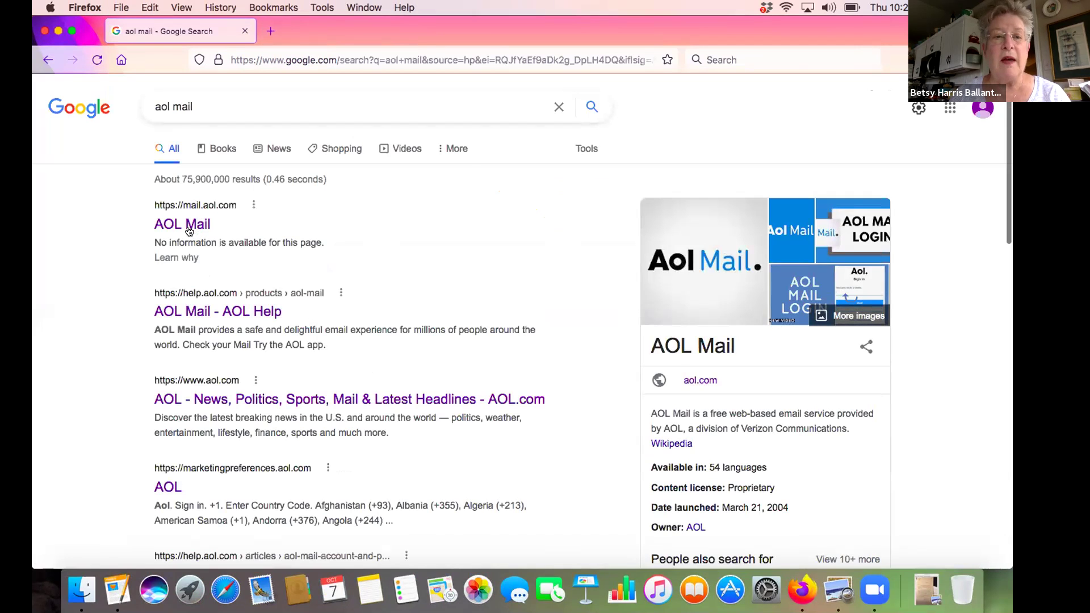
click(187, 224)
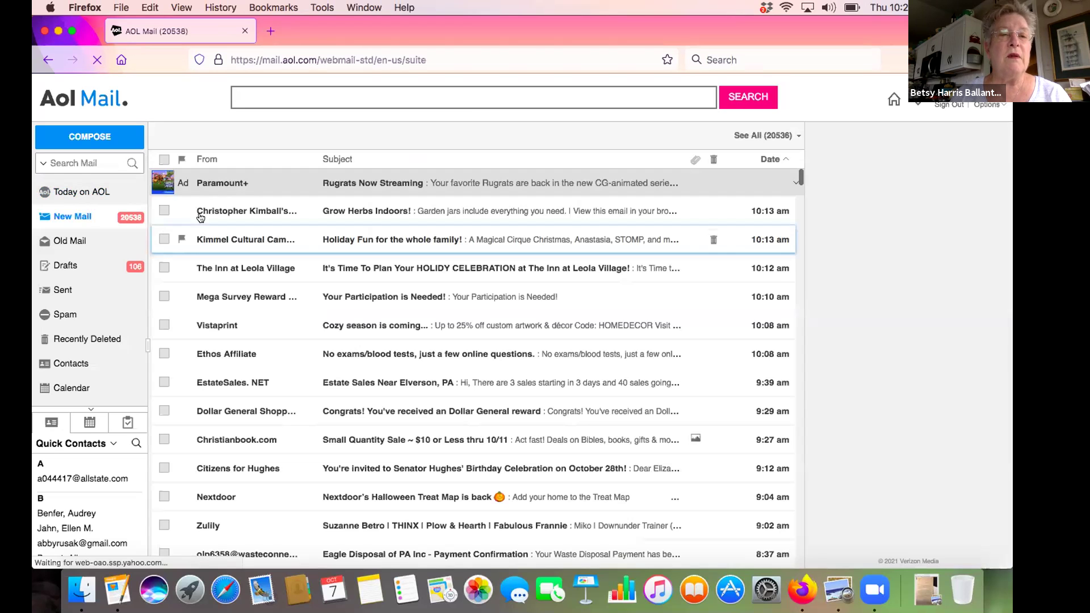
click(95, 139)
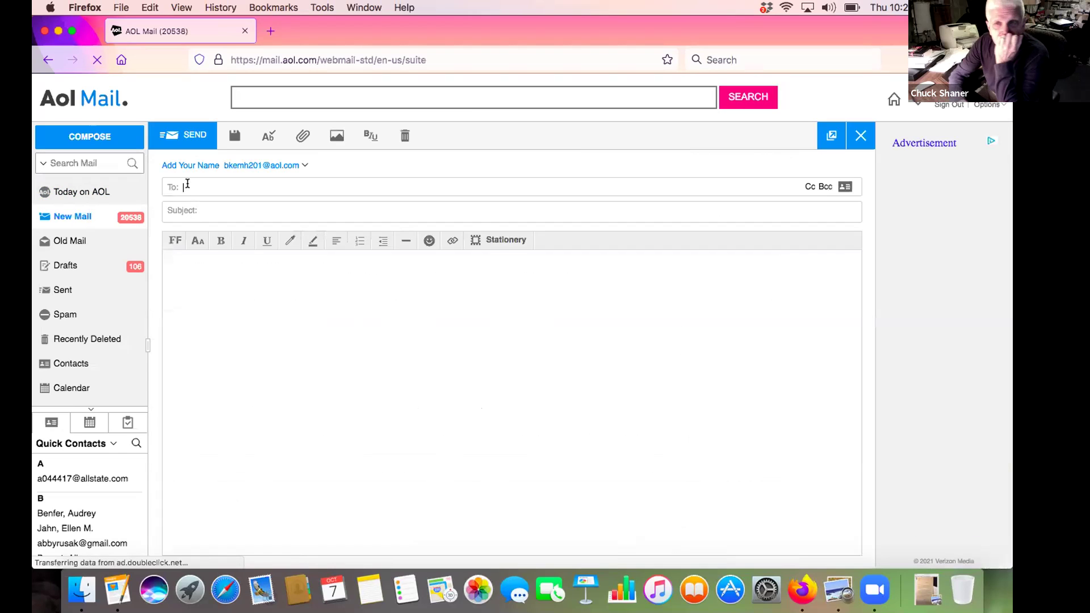
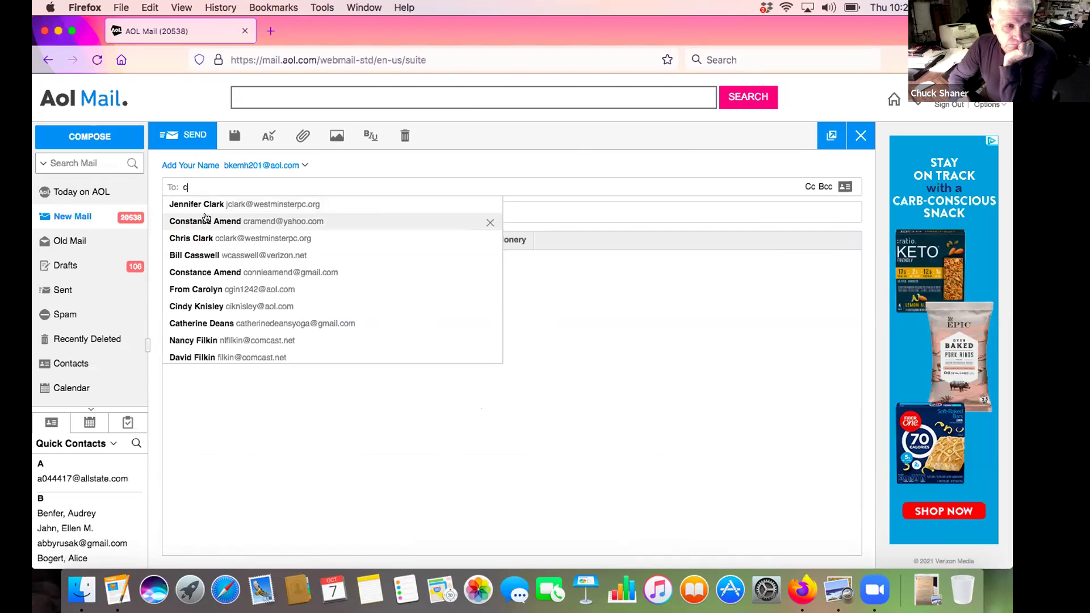
Address the email to the suggested contact and set its subject to 'now'
click(206, 220)
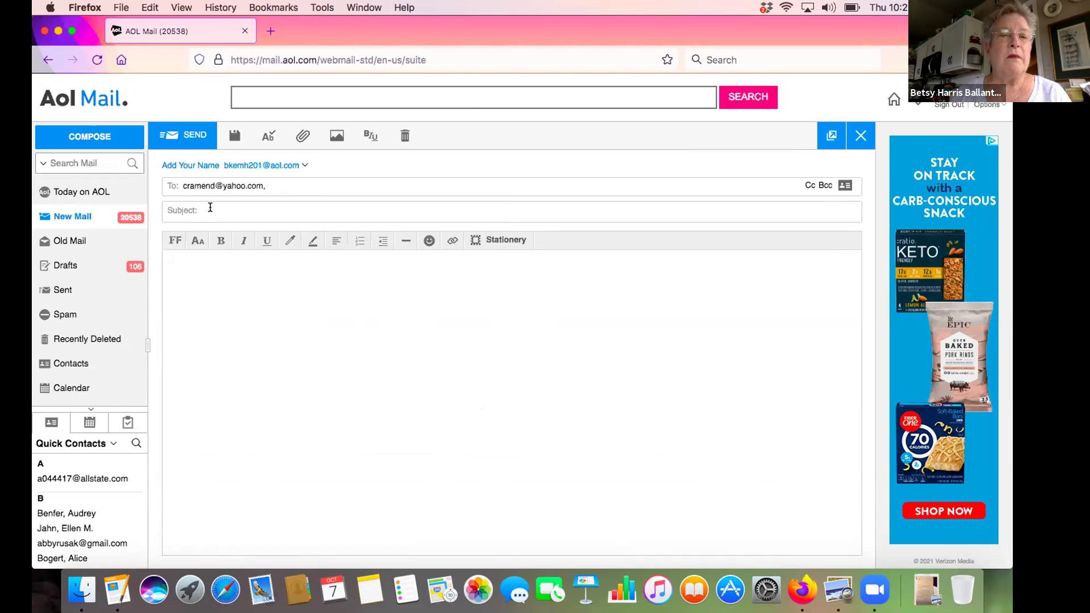
click(210, 207)
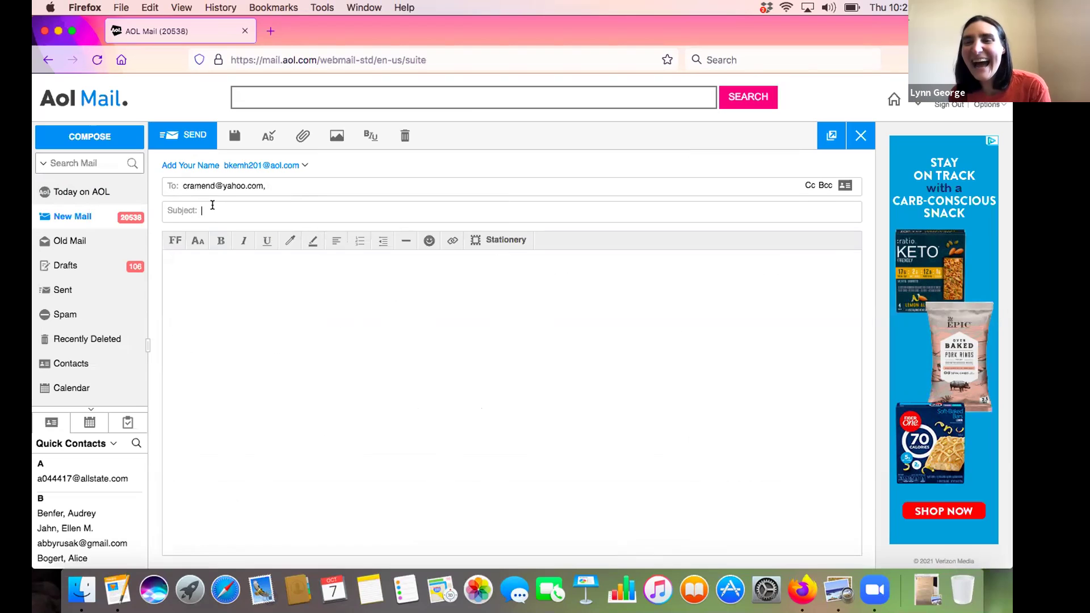
text(now)
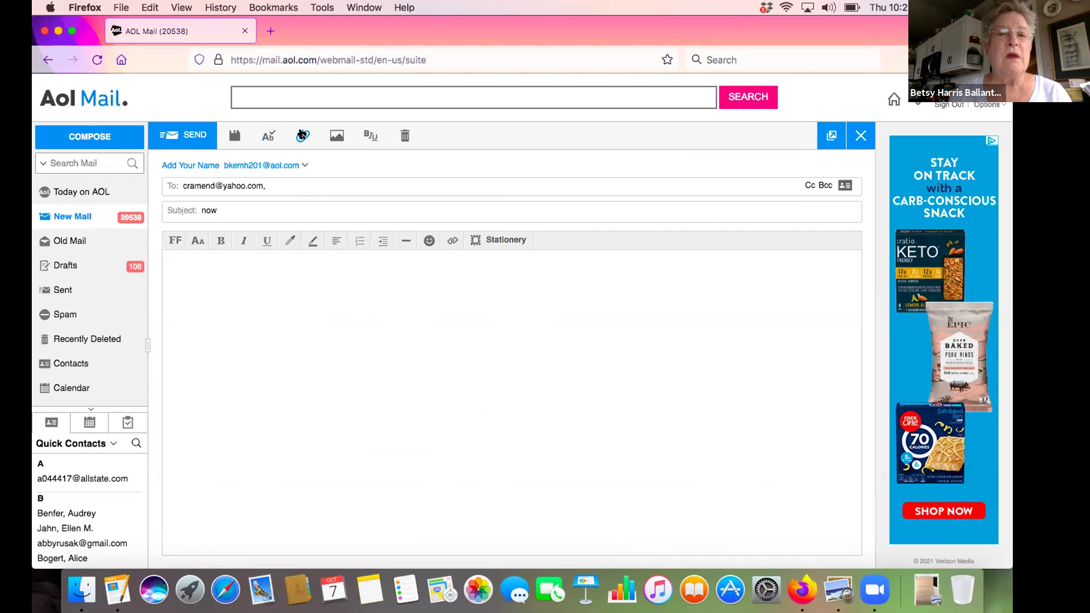
click(302, 134)
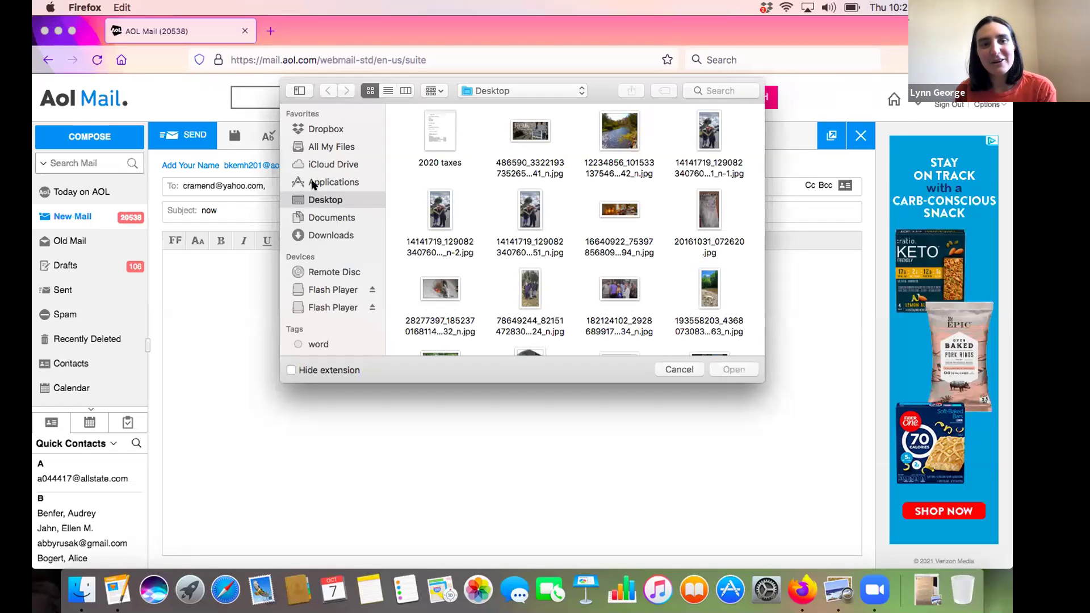
Browse the attachment file picker from Documents back to the Desktop folder
click(318, 215)
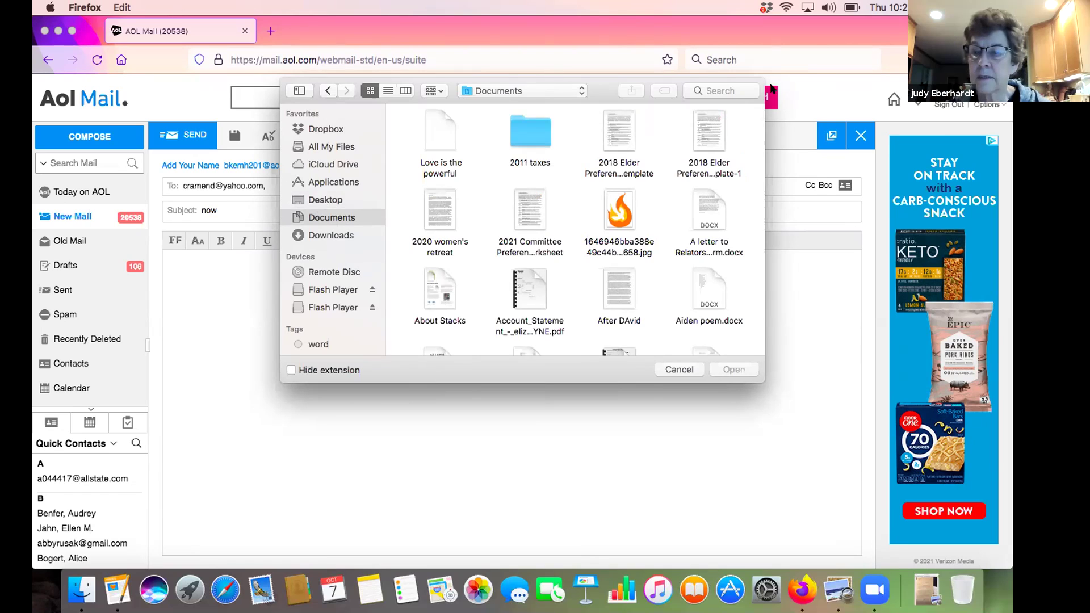
click(735, 86)
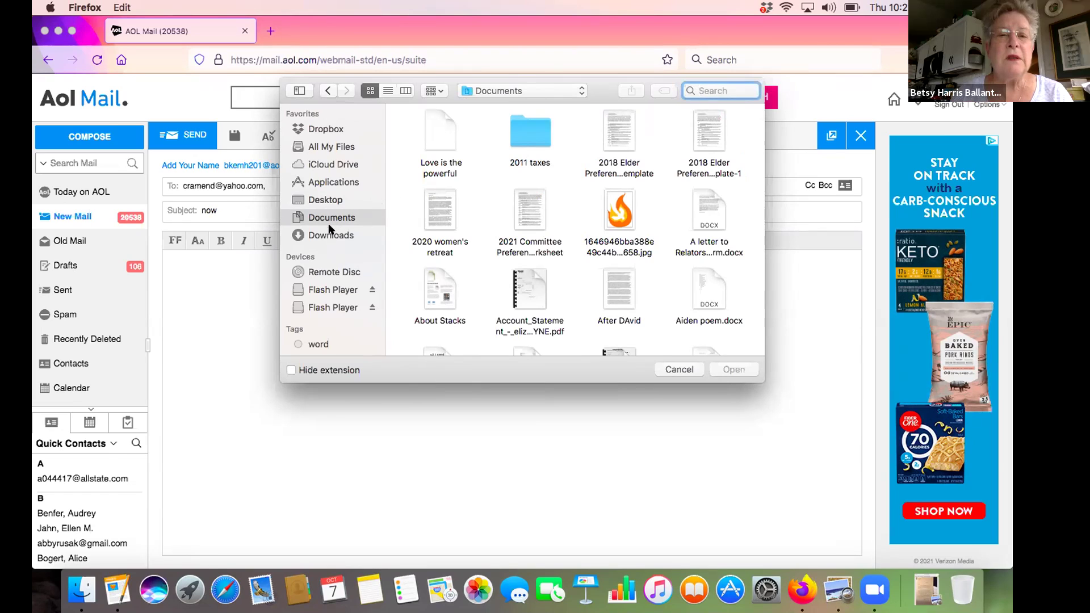
click(324, 201)
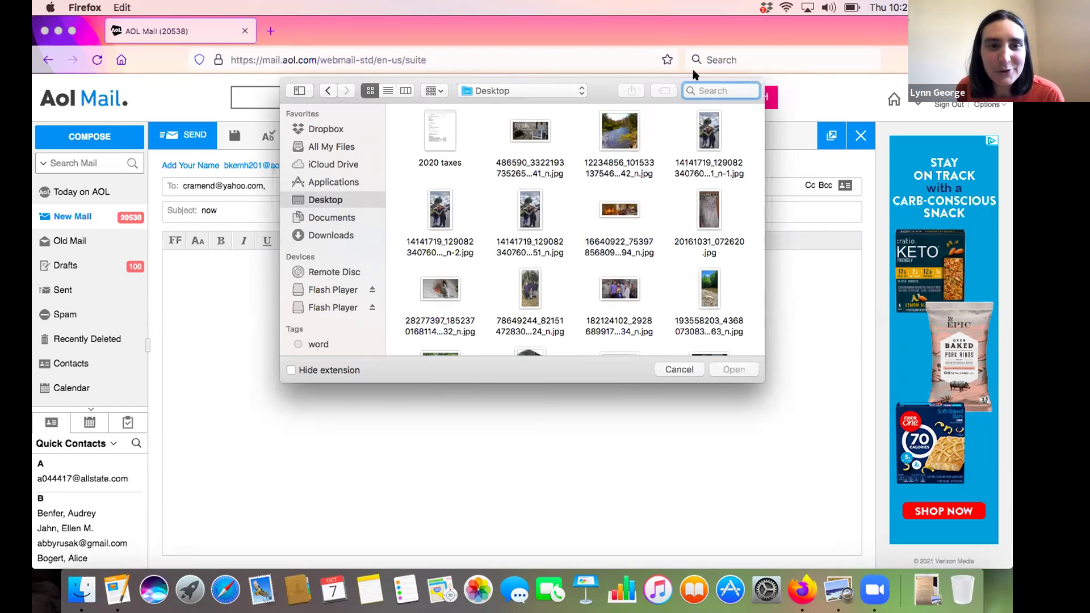
Search the file picker for 'now' and attach now.docx to the email
text(now)
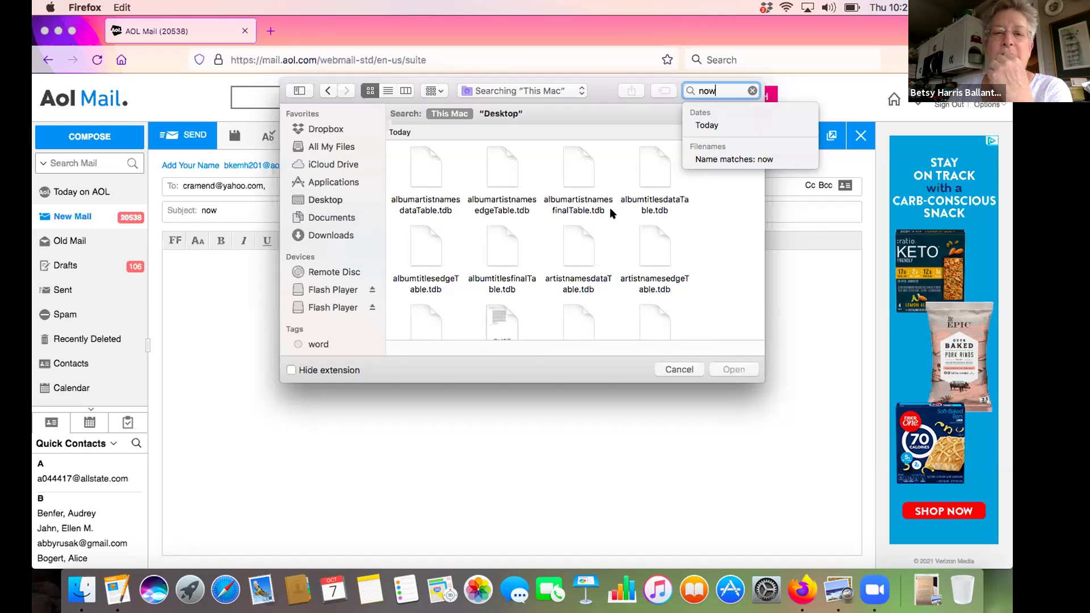
scroll(610, 212, down, 2)
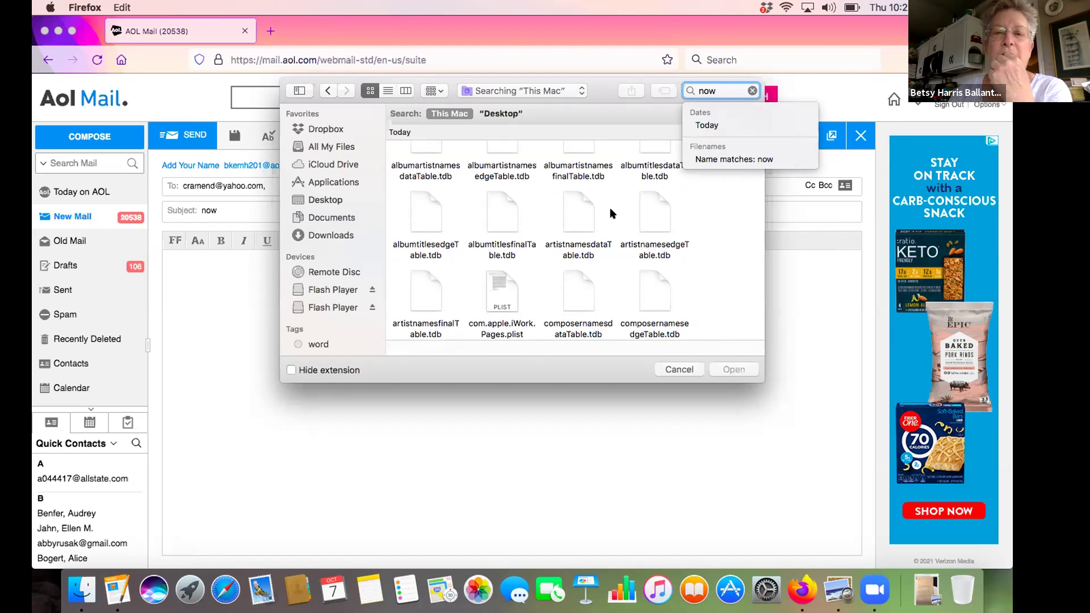
scroll(610, 209, down, 2)
scroll(610, 213, down, 15)
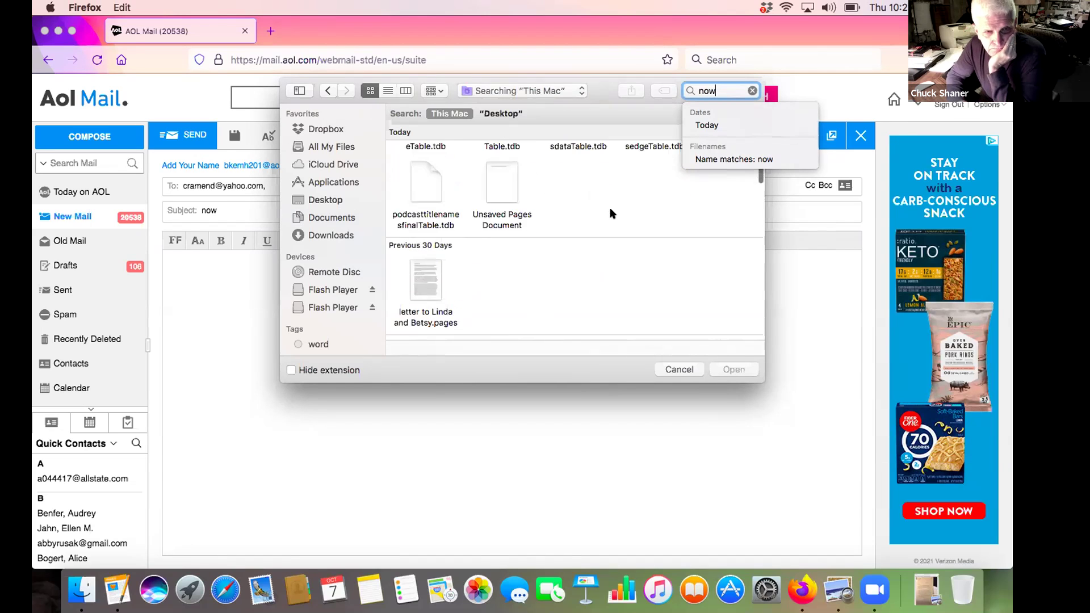
scroll(611, 204, down, 10)
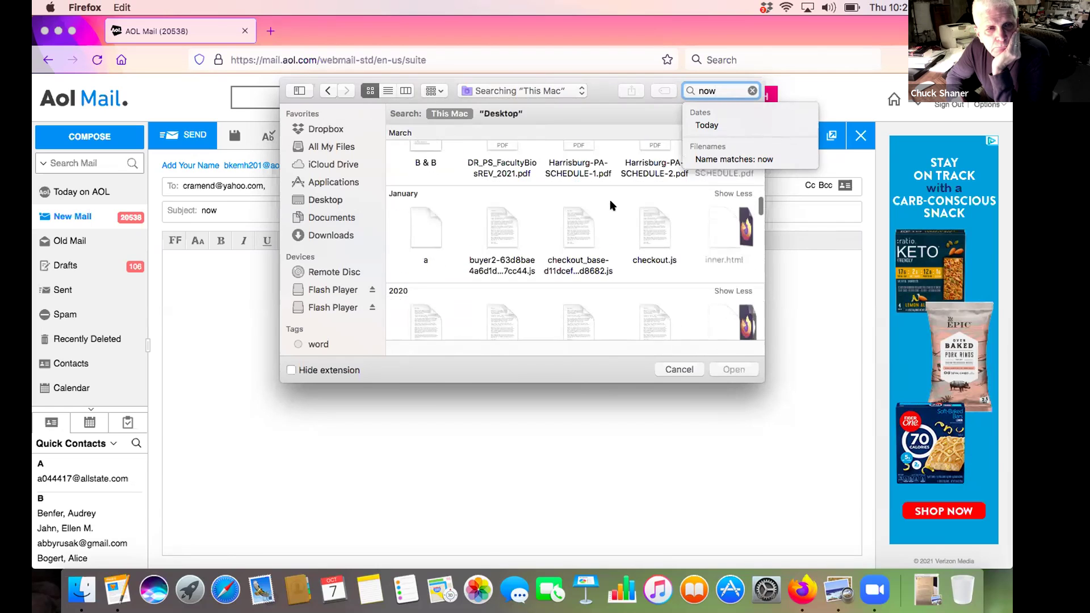
scroll(609, 201, up, 8)
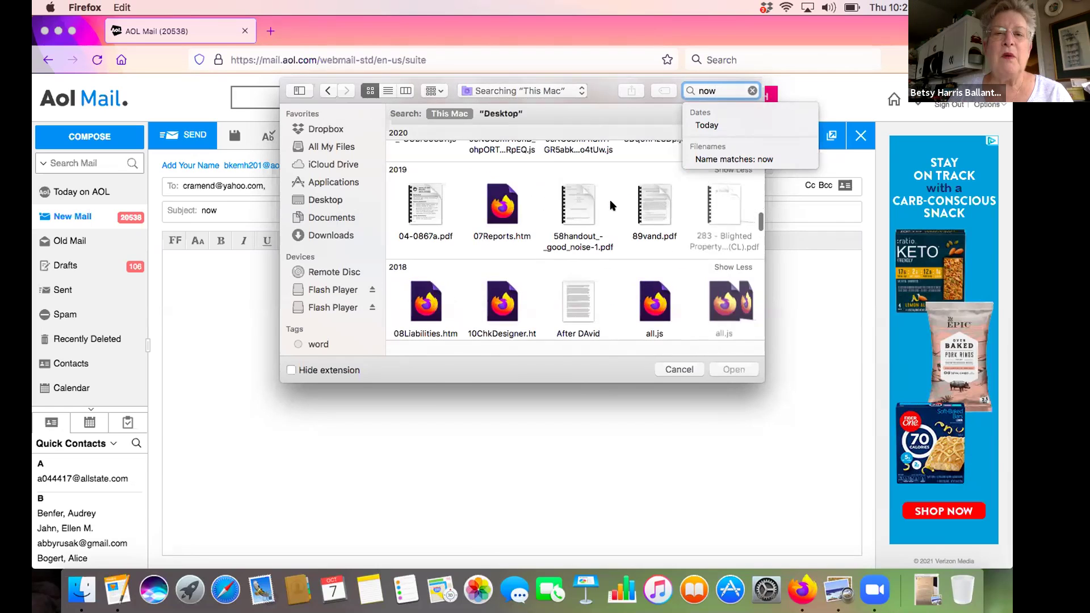
scroll(607, 221, up, 6)
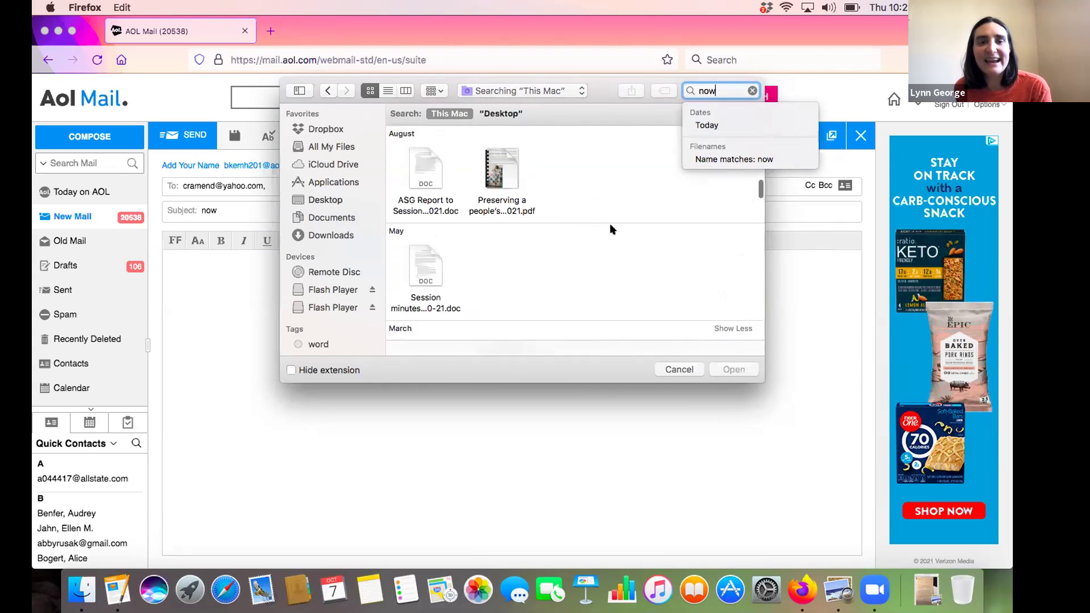
scroll(611, 230, up, 4)
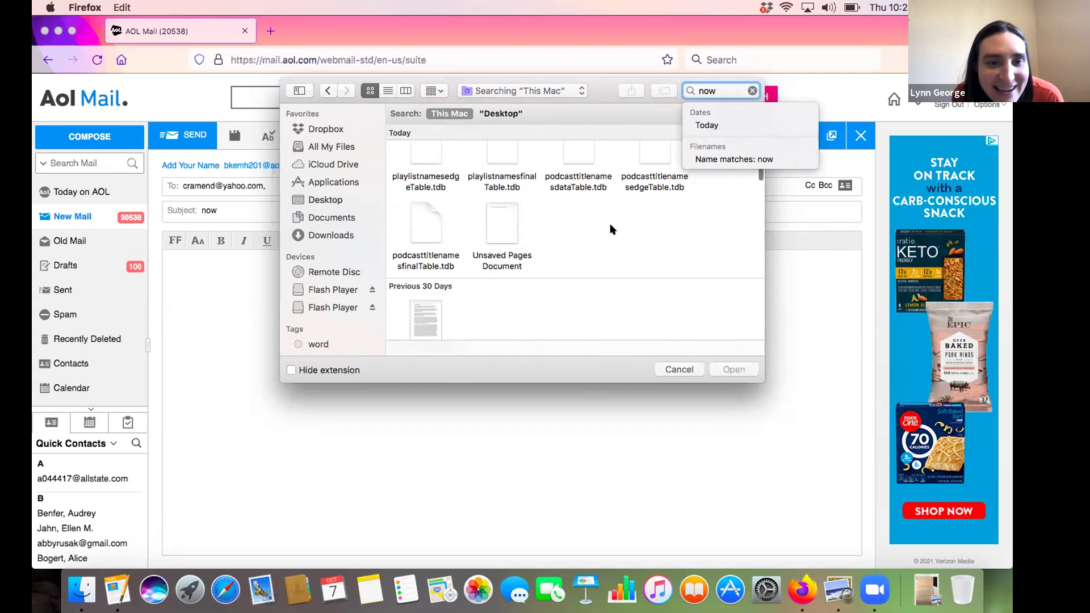
scroll(611, 229, up, 5)
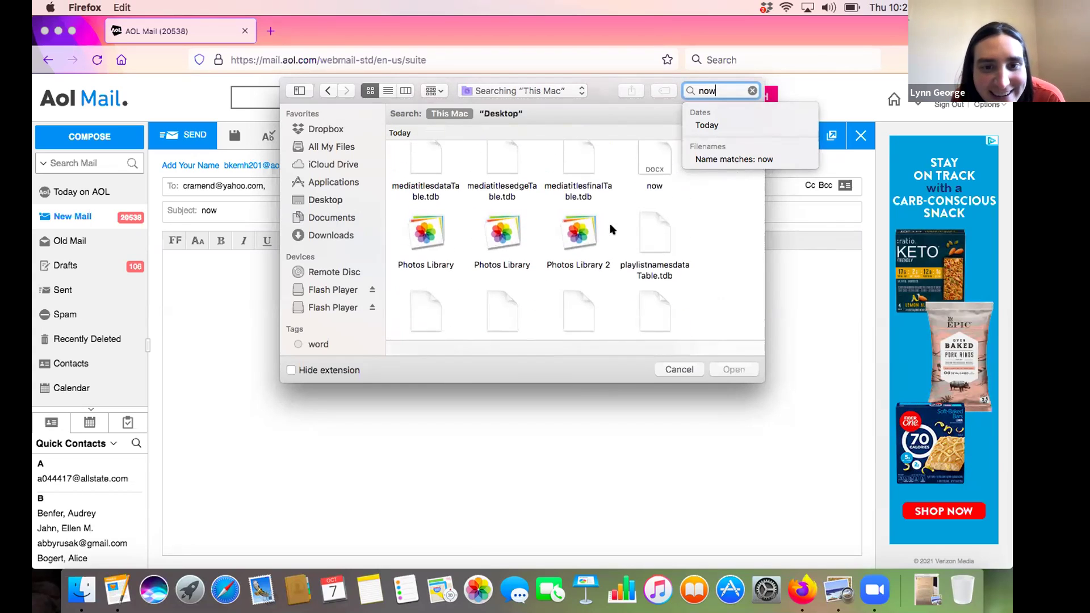
scroll(611, 229, up, 3)
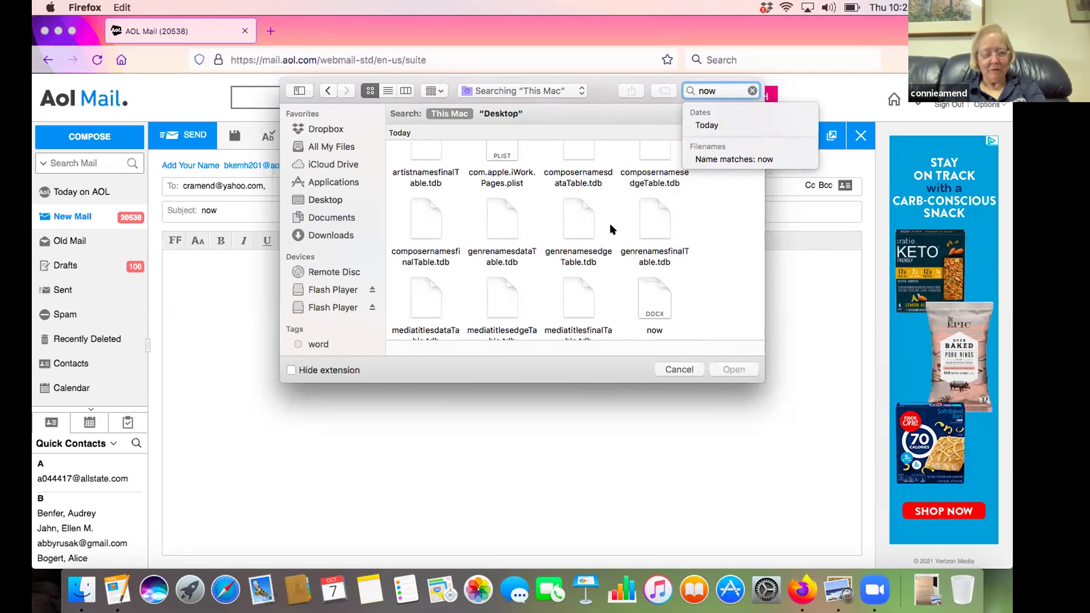
click(652, 289)
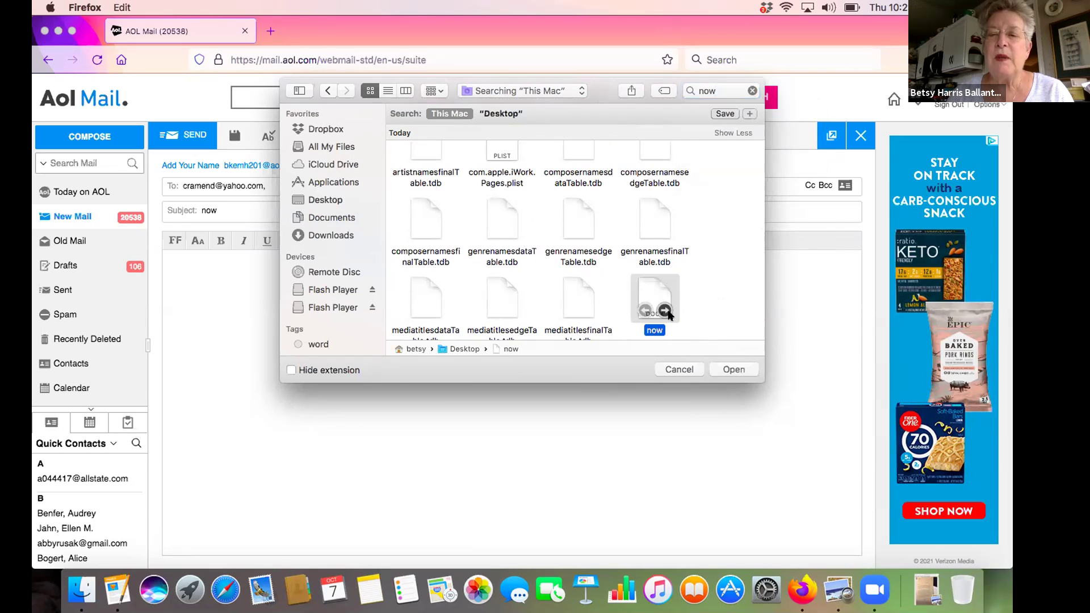
click(729, 370)
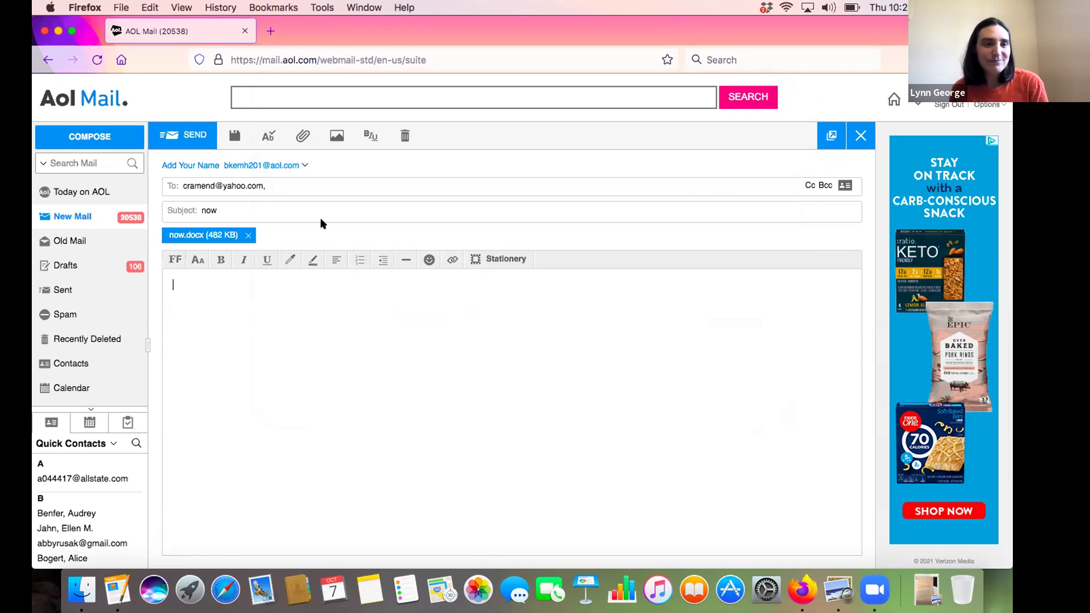
Send the email with the now.docx attachment
click(183, 136)
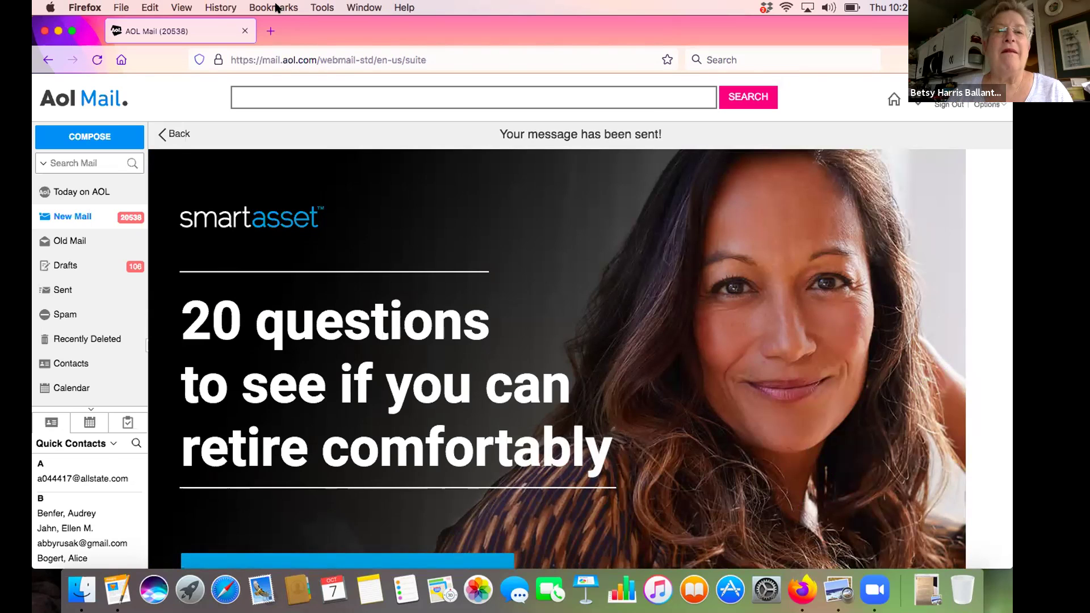
click(277, 8)
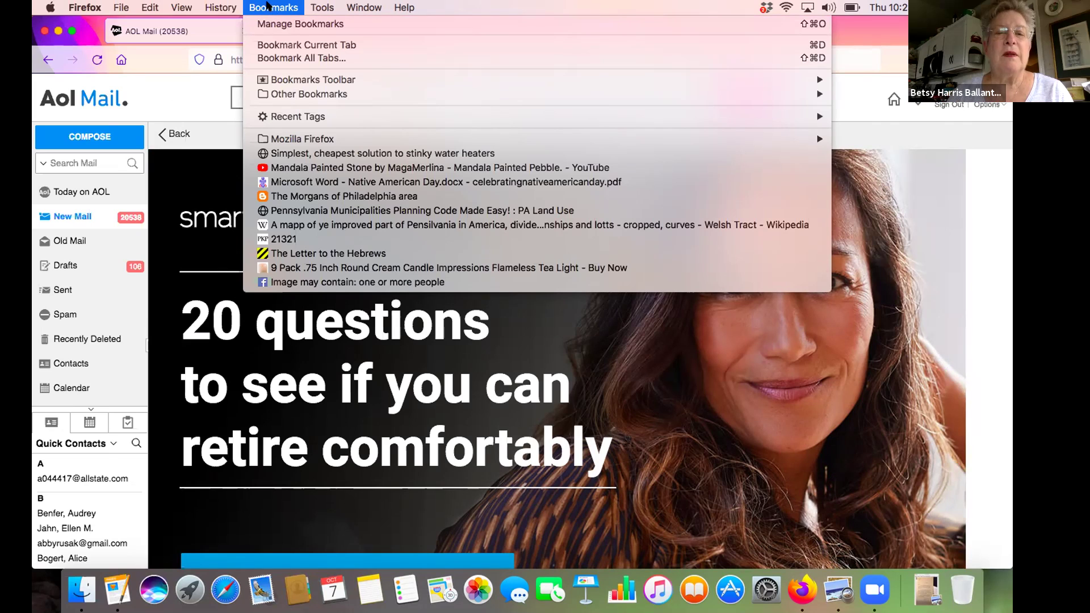
Dismiss the Bookmarks menu and go back to the AOL Mail New Mail inbox
click(267, 5)
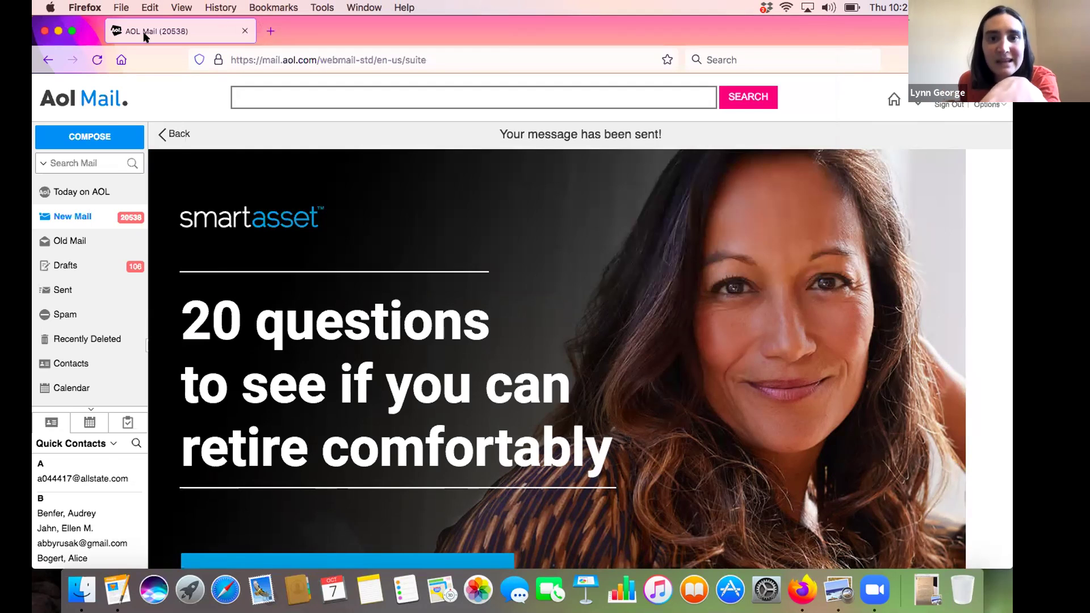
click(67, 217)
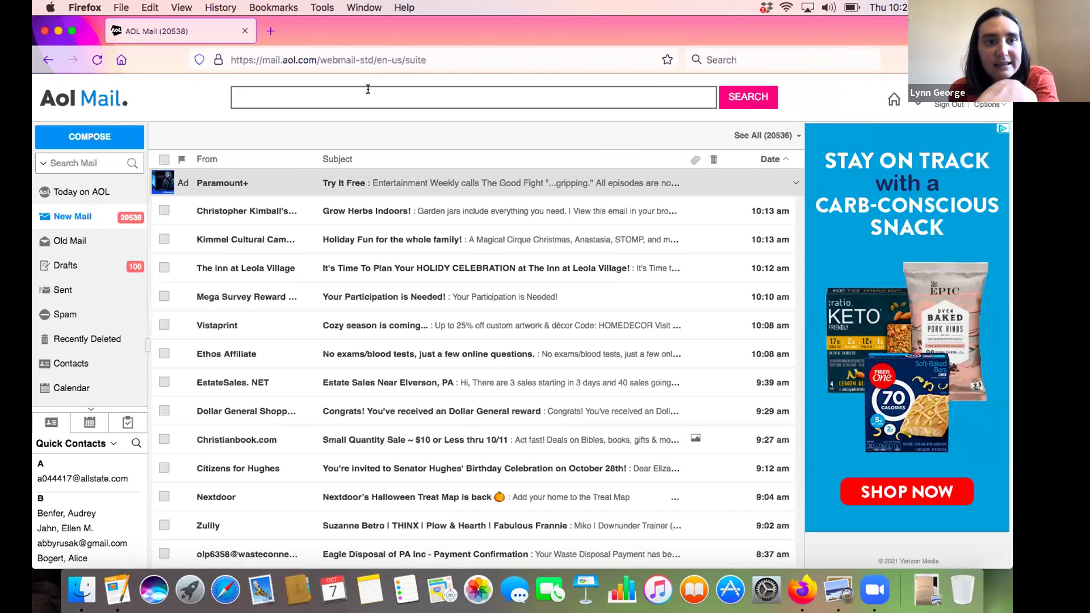
click(666, 58)
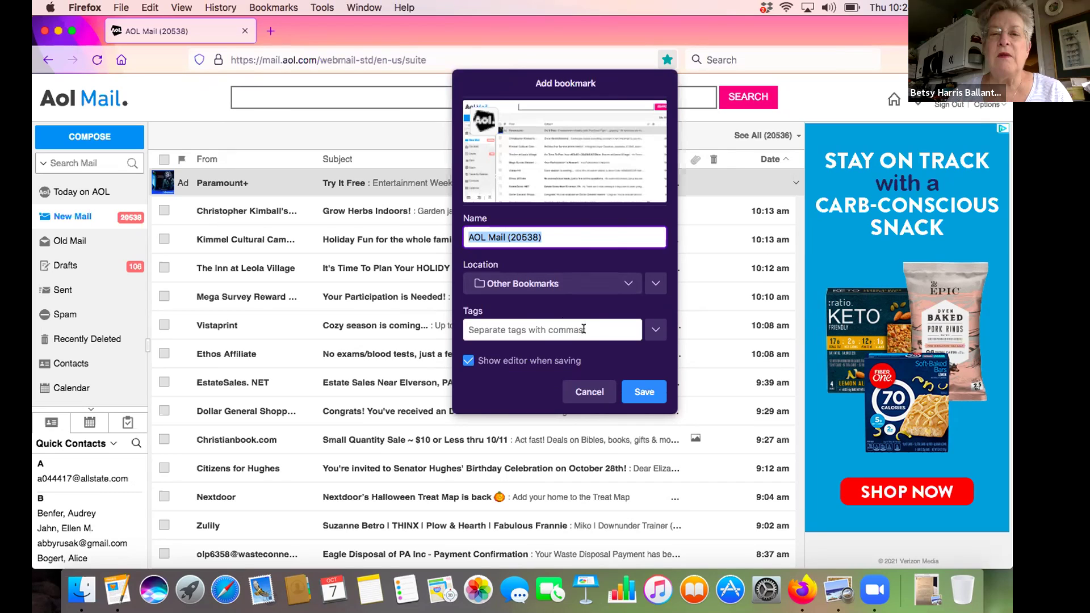
Save a bookmark for the AOL Mail page with Bookmarks Toolbar as its location
click(575, 282)
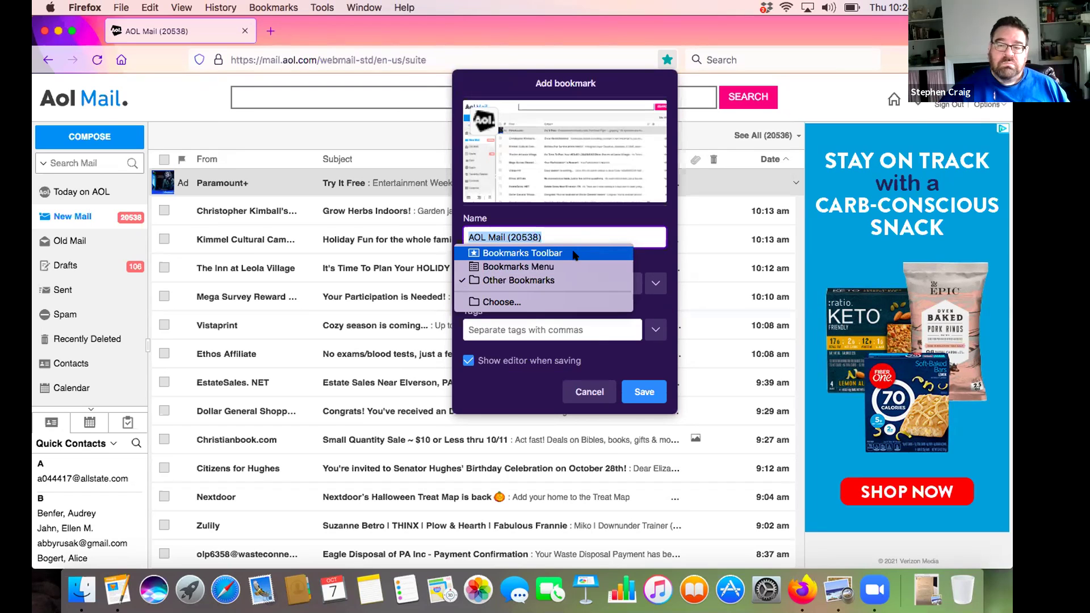
click(574, 254)
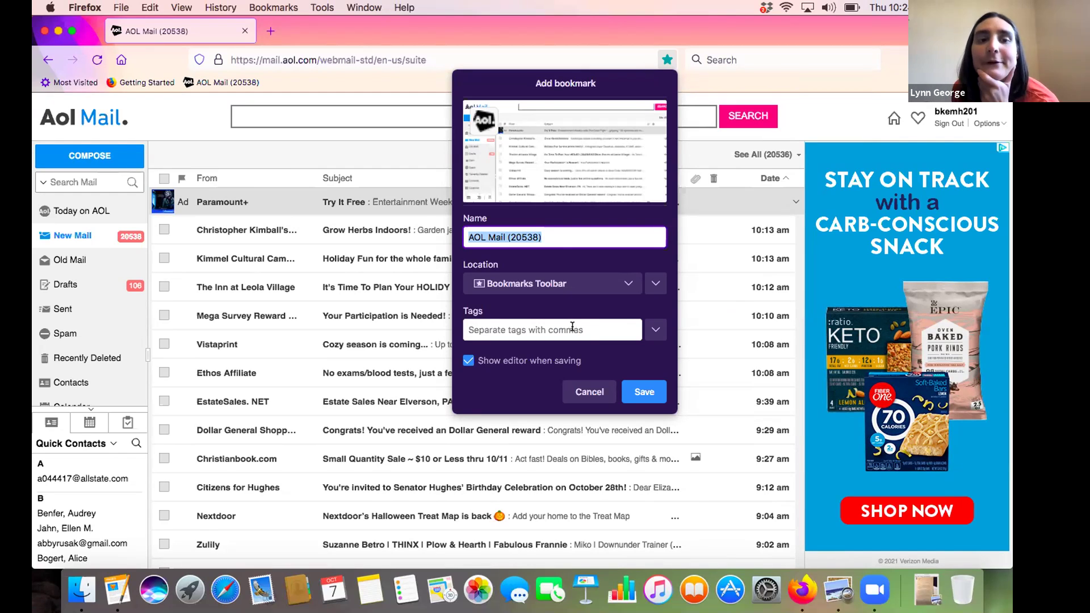
click(637, 391)
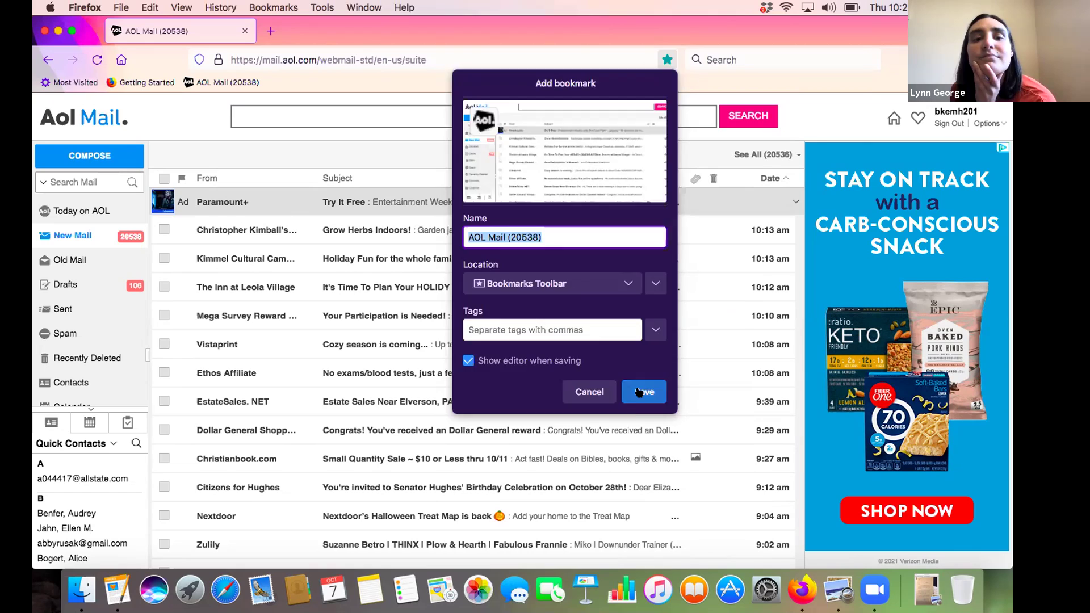